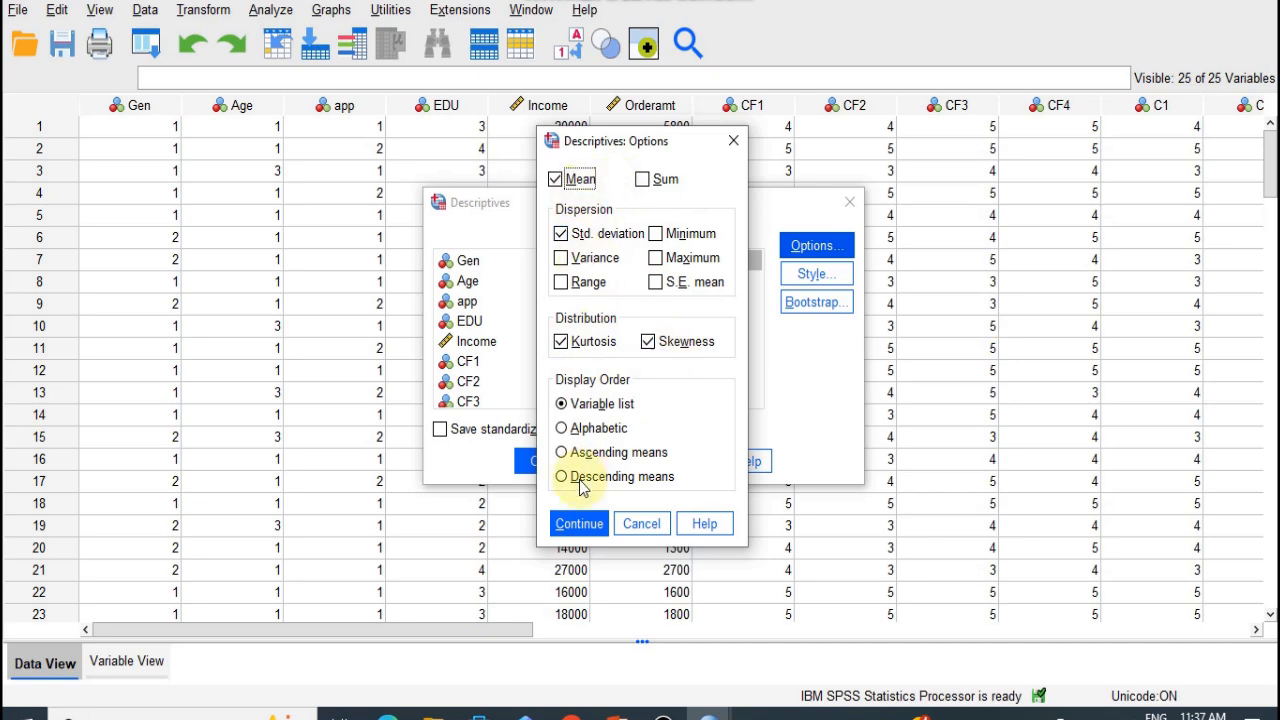
- Run Descriptives on Orderamt with mean, standard deviation, kurtosis and skewness in variable list order
left_click(579, 523)
left_click(540, 466)
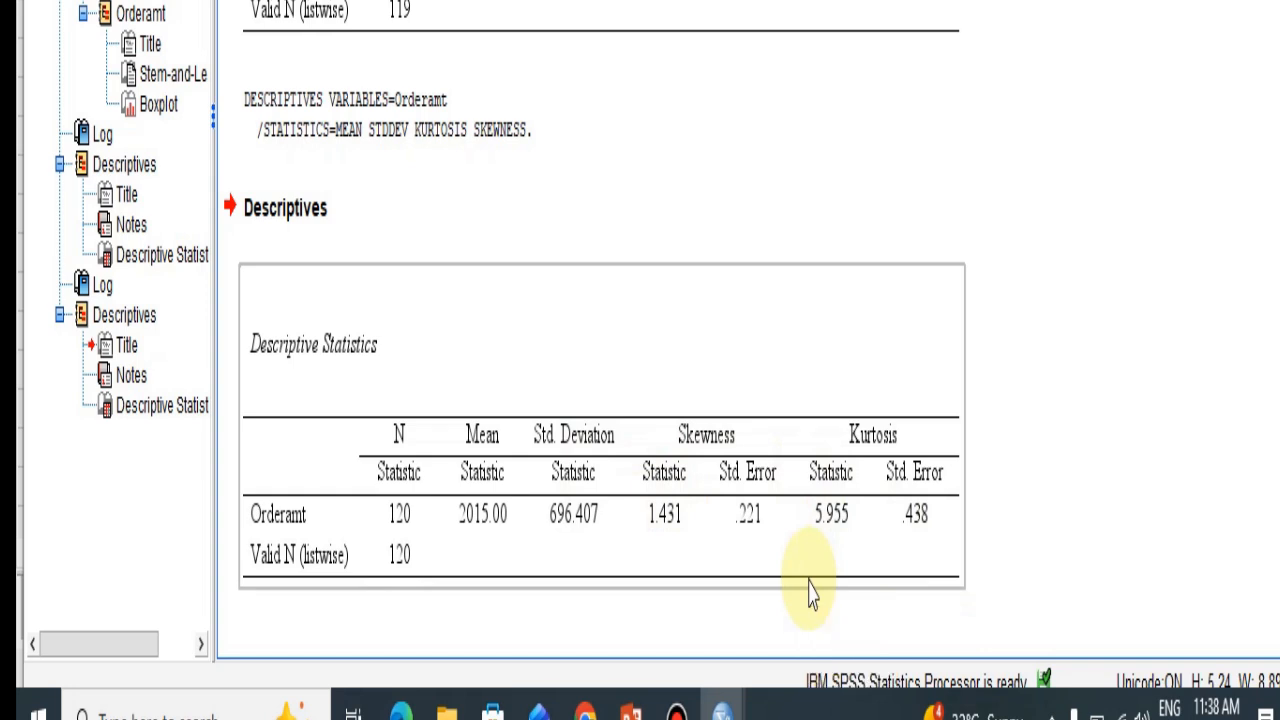
- Return to the dataset and run Explore with Orderamt as the dependent variable, including descriptives and outliers with both statistics and plots
mouse_move(722, 710)
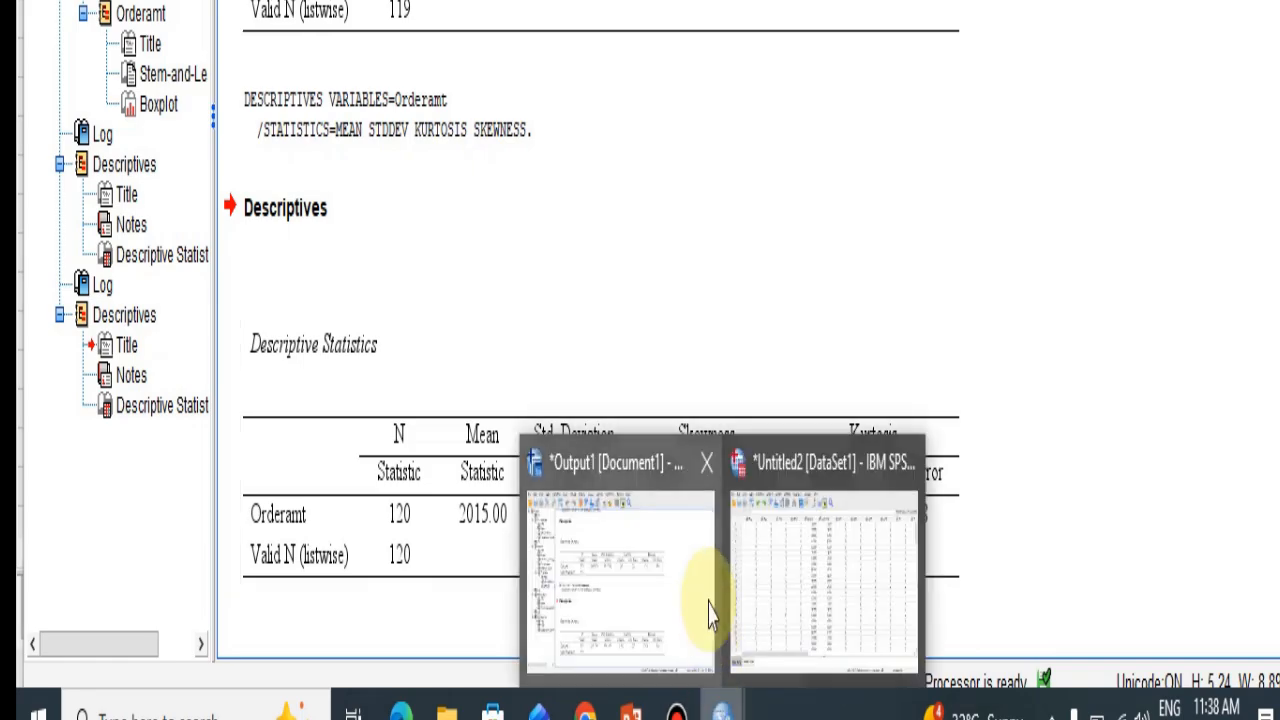
left_click(823, 575)
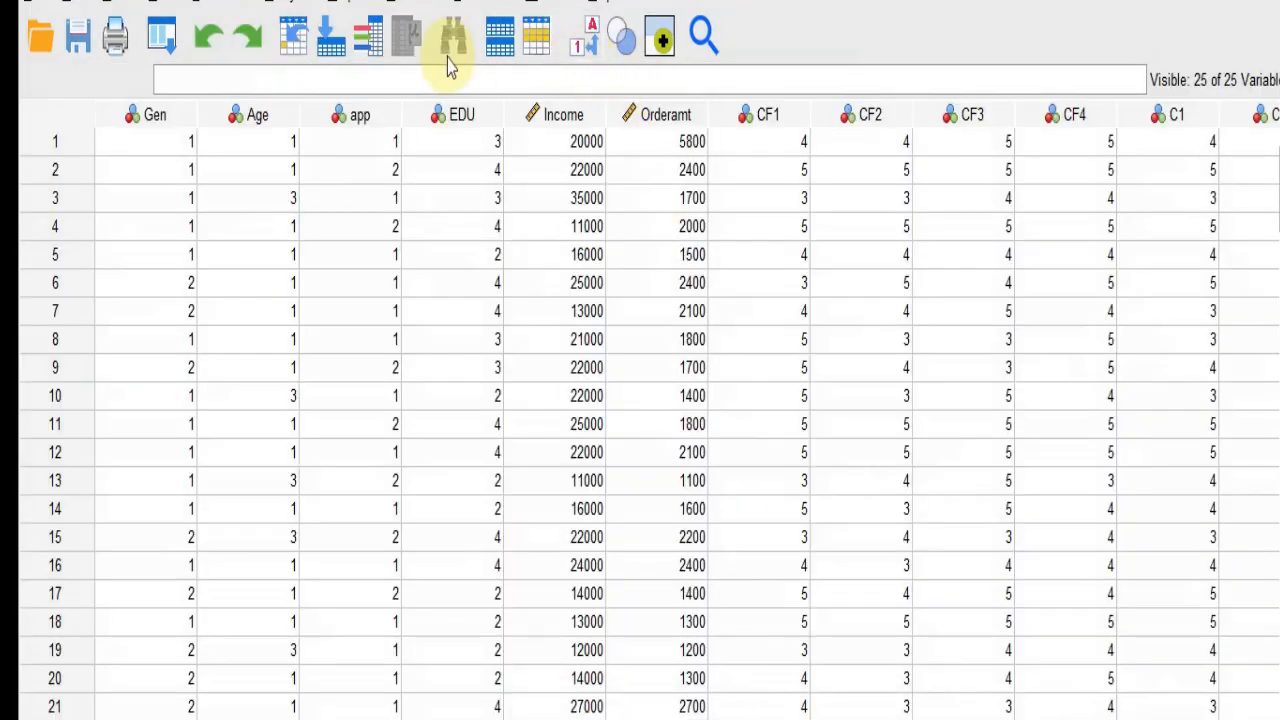
left_click(292, 5)
mouse_move(432, 108)
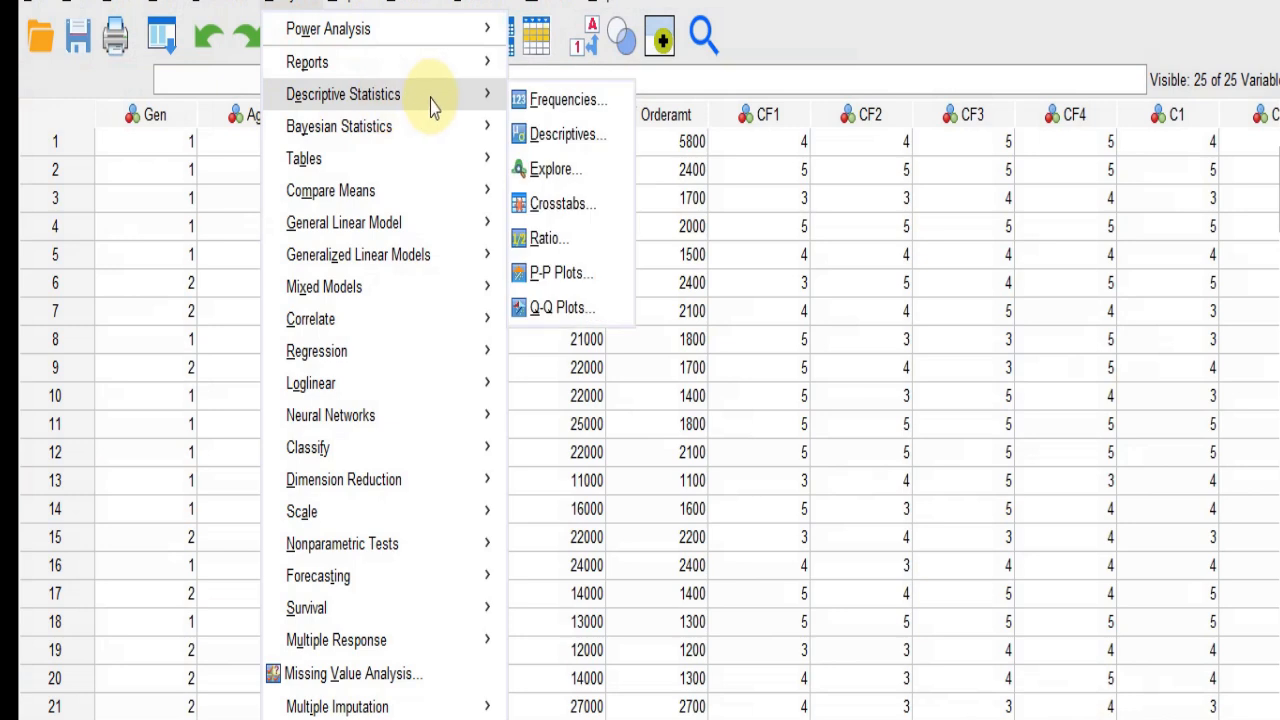
left_click(545, 172)
left_click(688, 285)
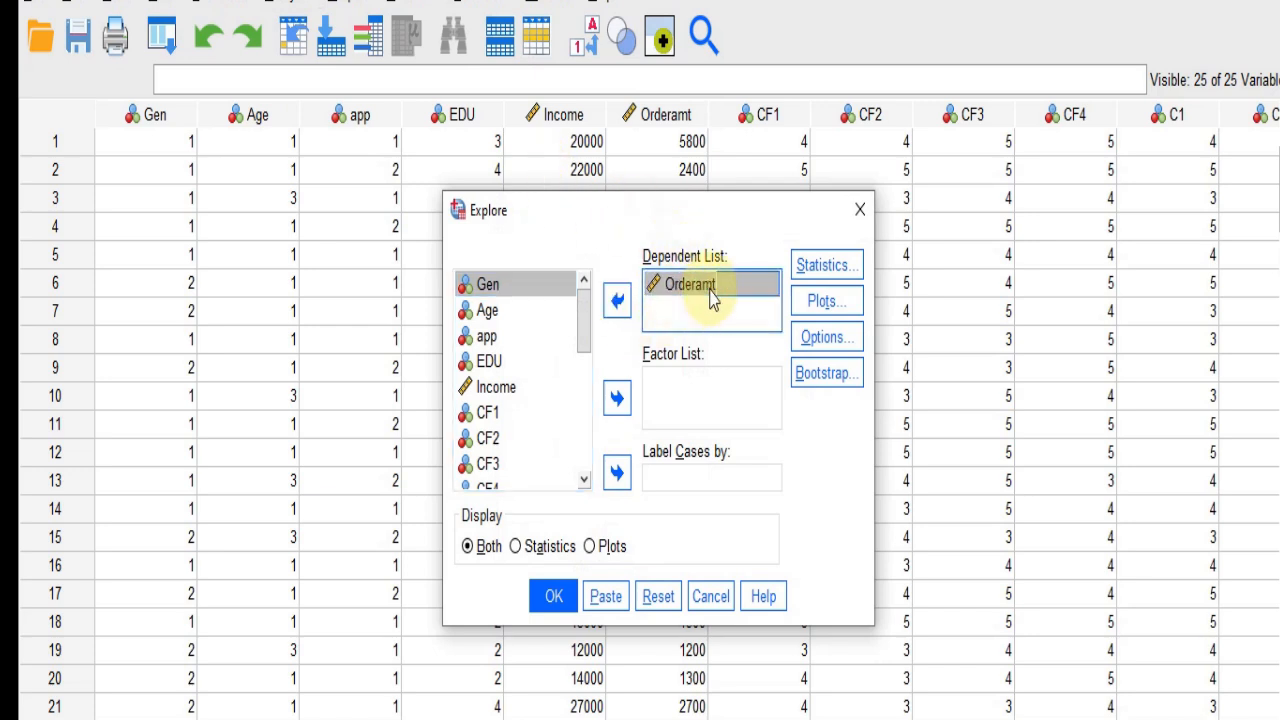
left_click(815, 268)
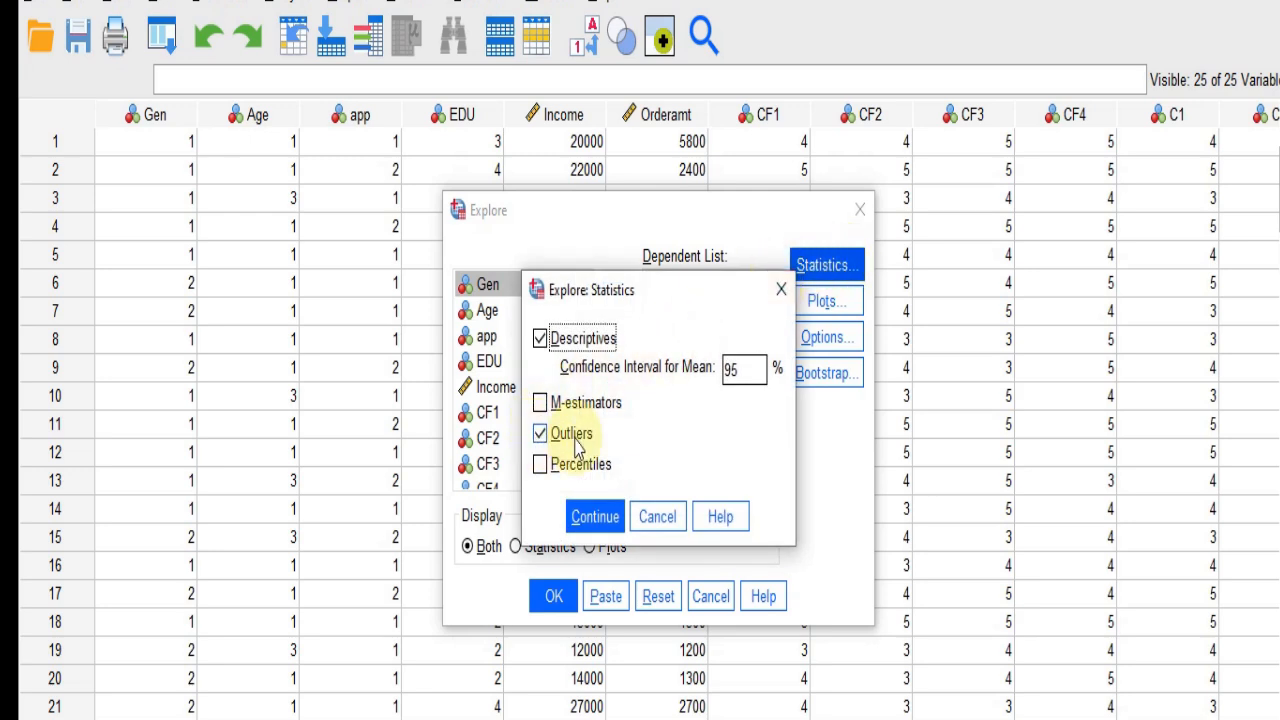
left_click(592, 520)
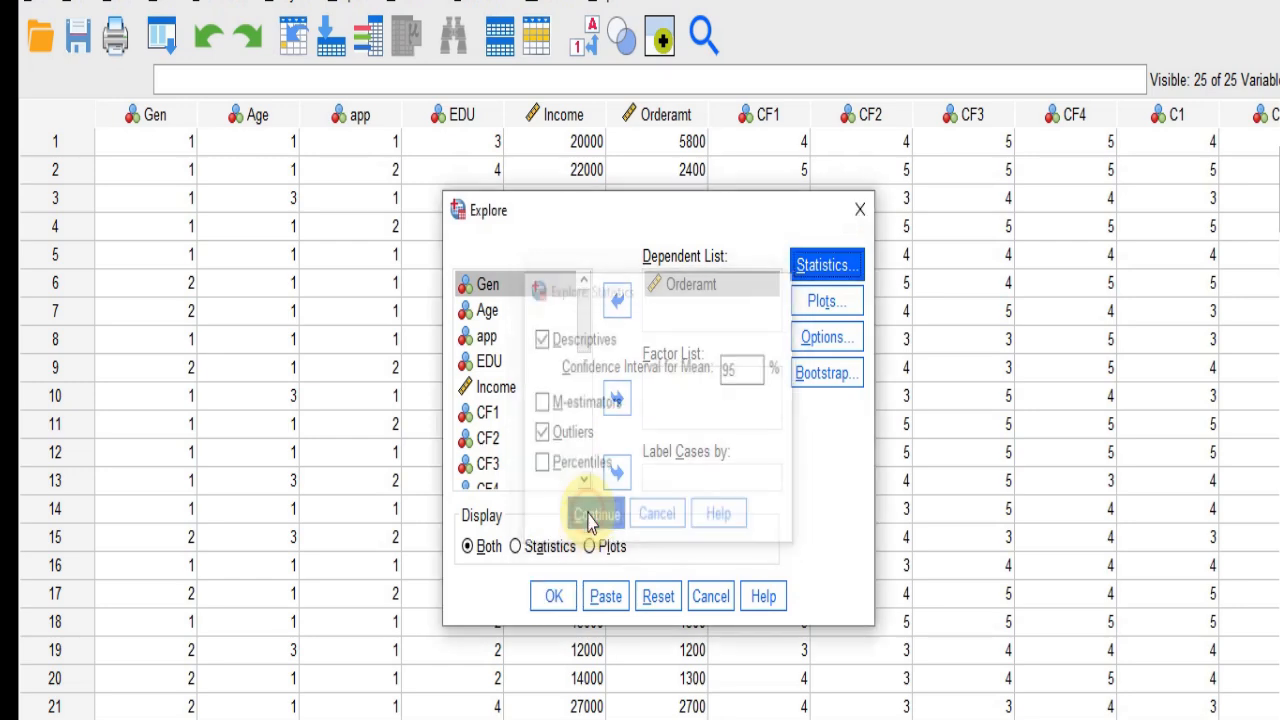
left_click(554, 596)
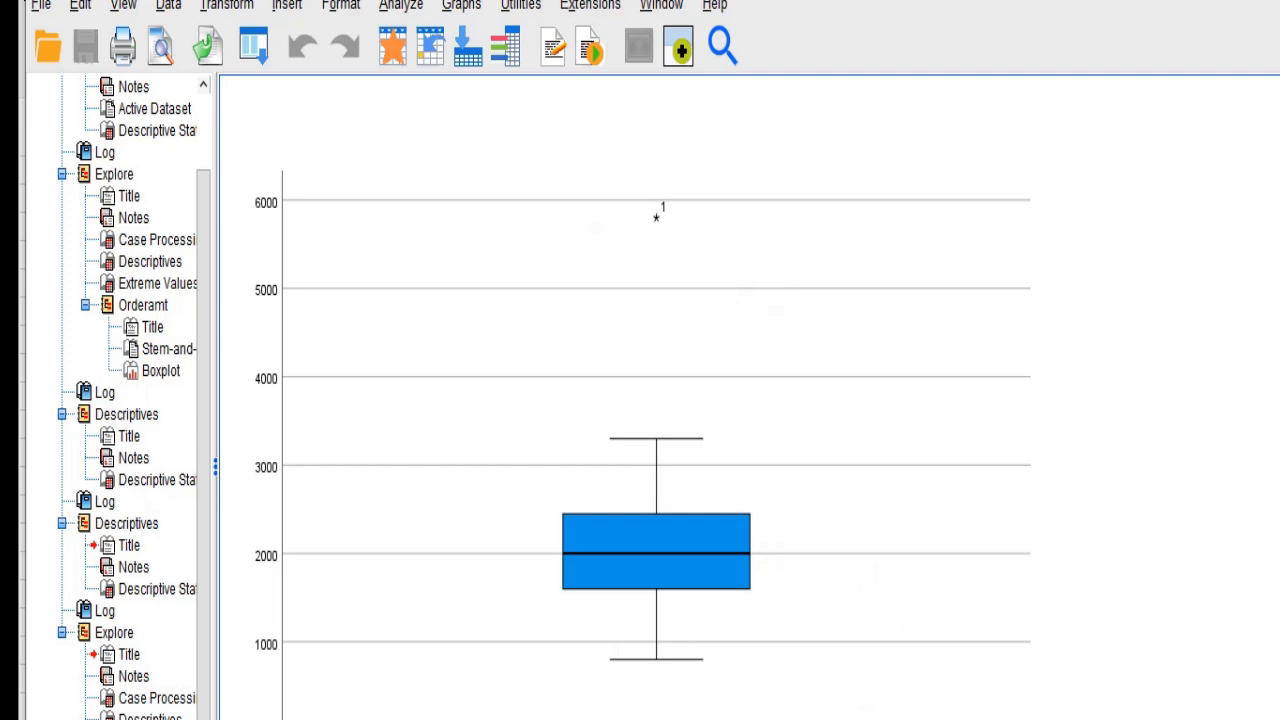
- Return to the dataset and delete the entire case in row 1, which holds the outlying Orderamt value 5800
mouse_move(725, 719)
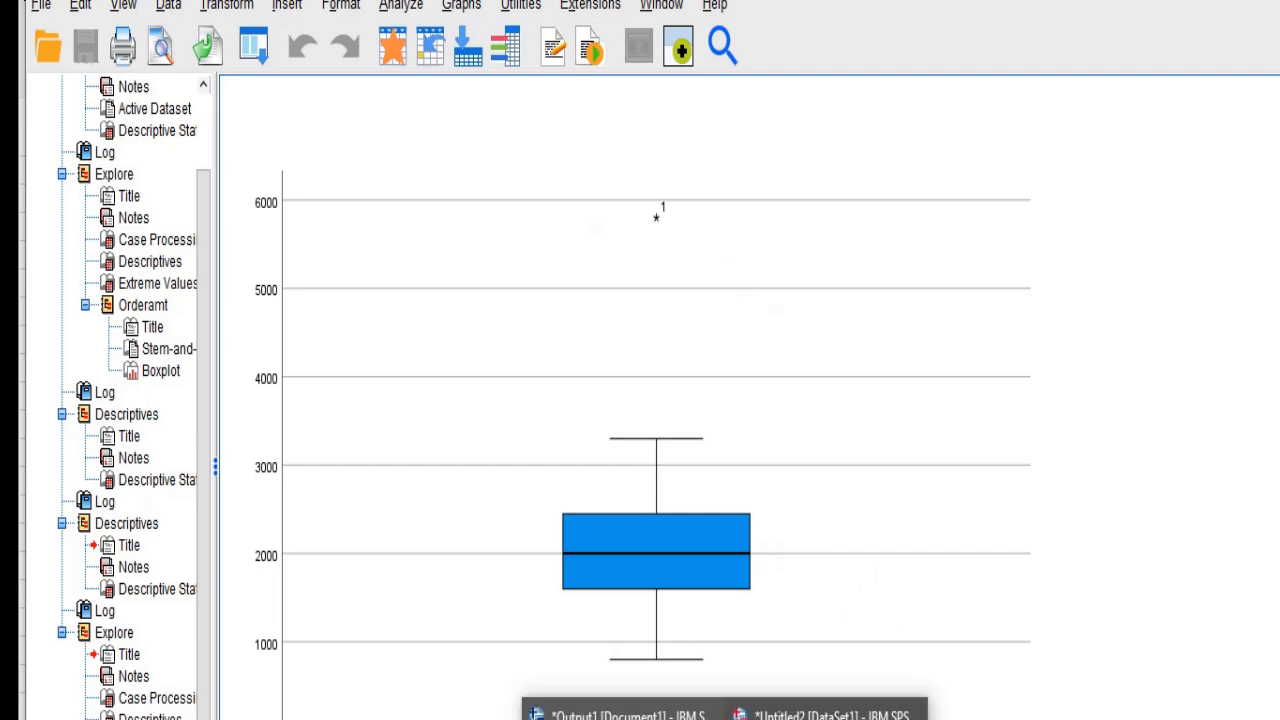
left_click(830, 712)
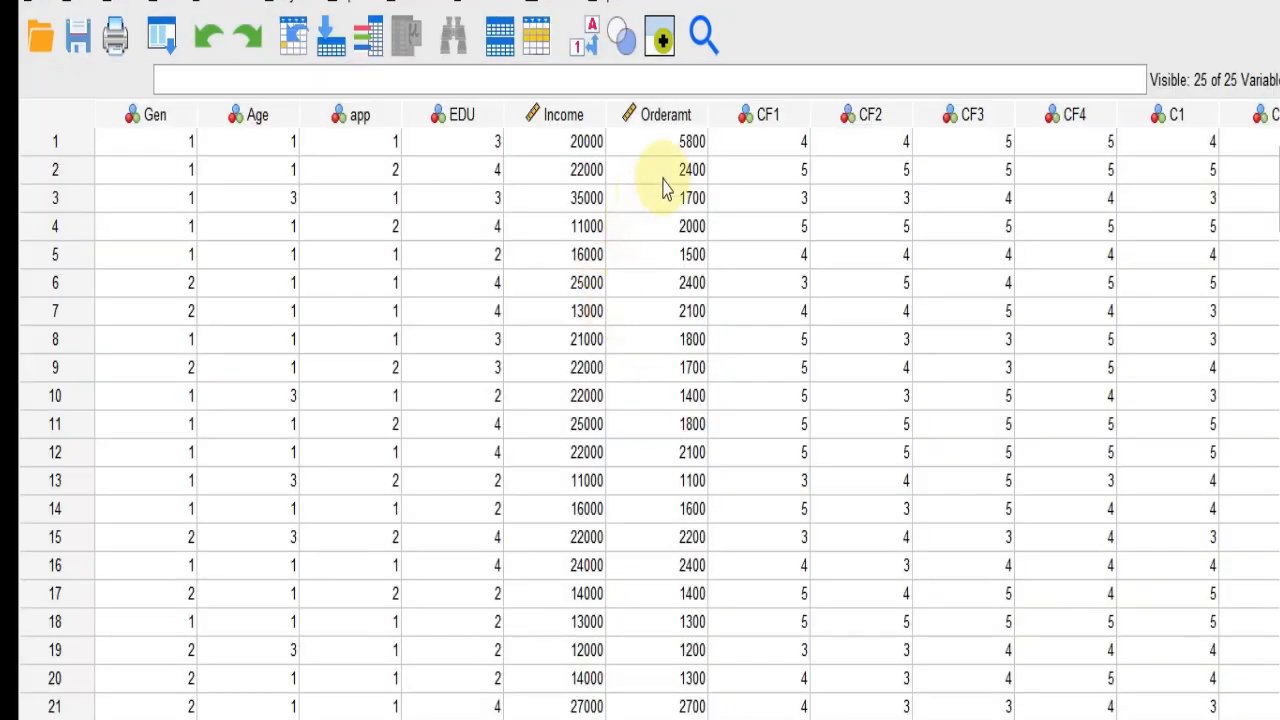
left_click(678, 146)
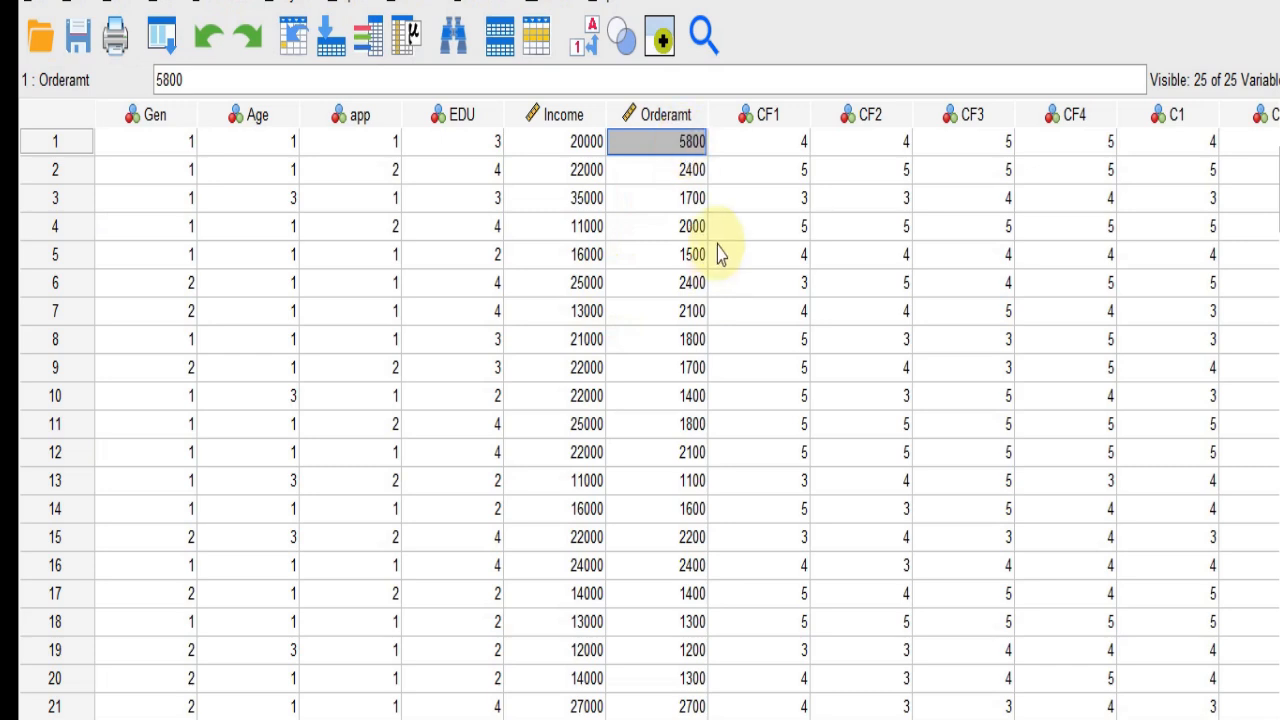
left_click(722, 167)
left_click(668, 146)
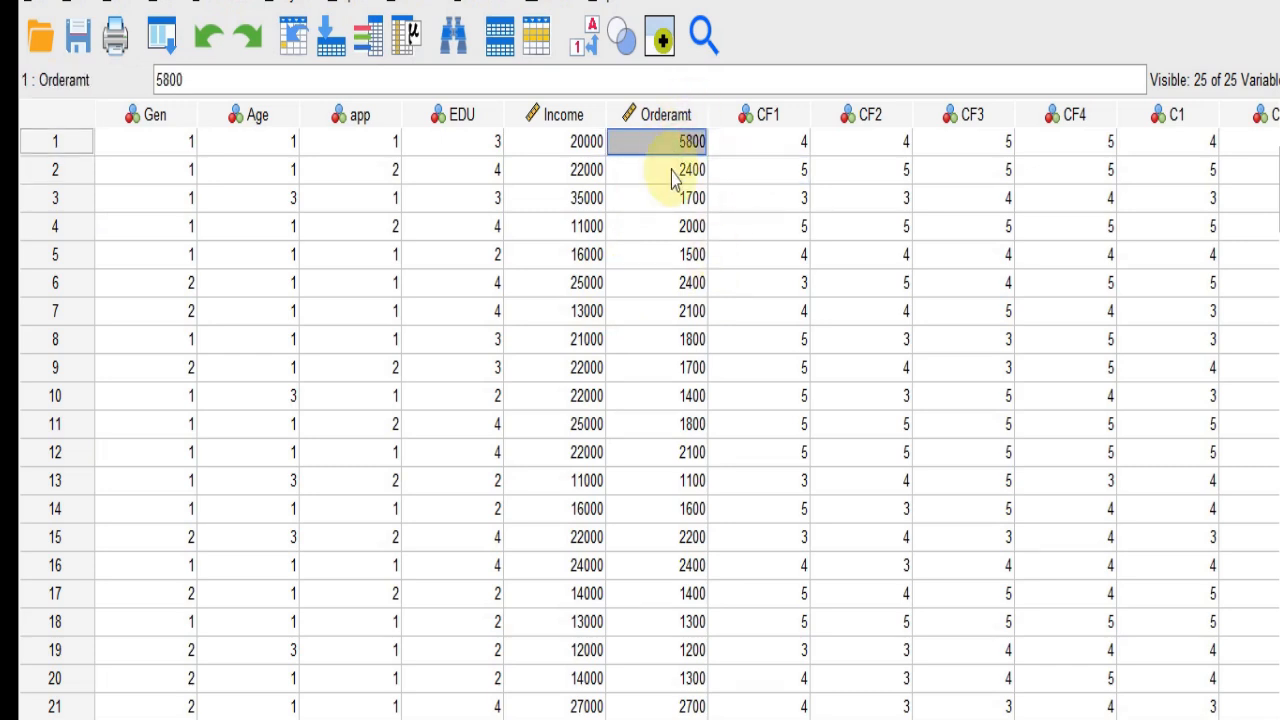
left_click(672, 170)
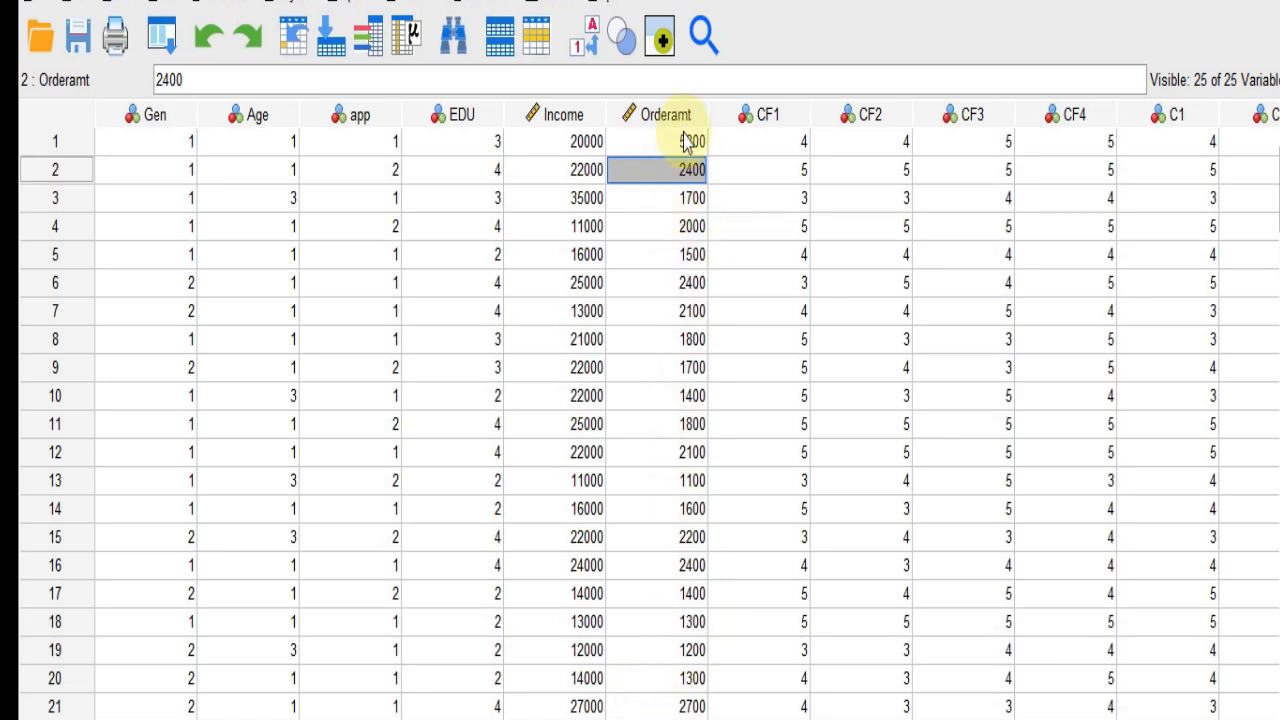
left_click(652, 140)
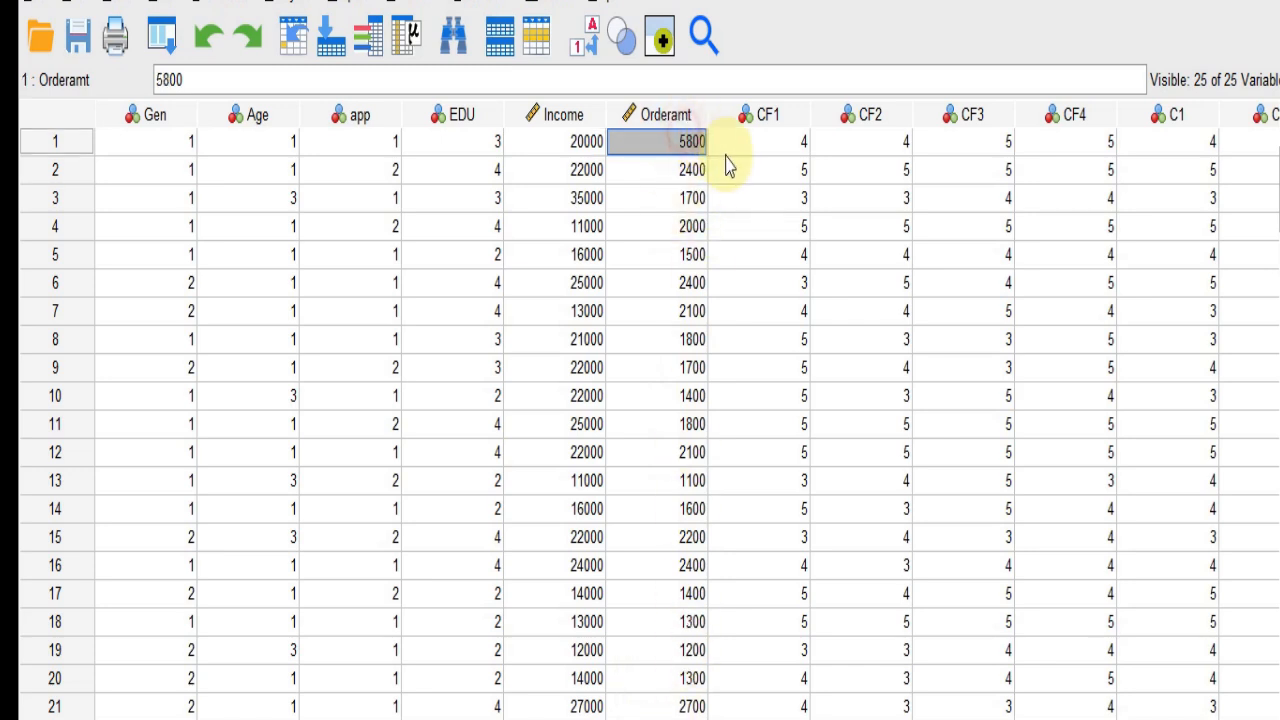
left_click(71, 144)
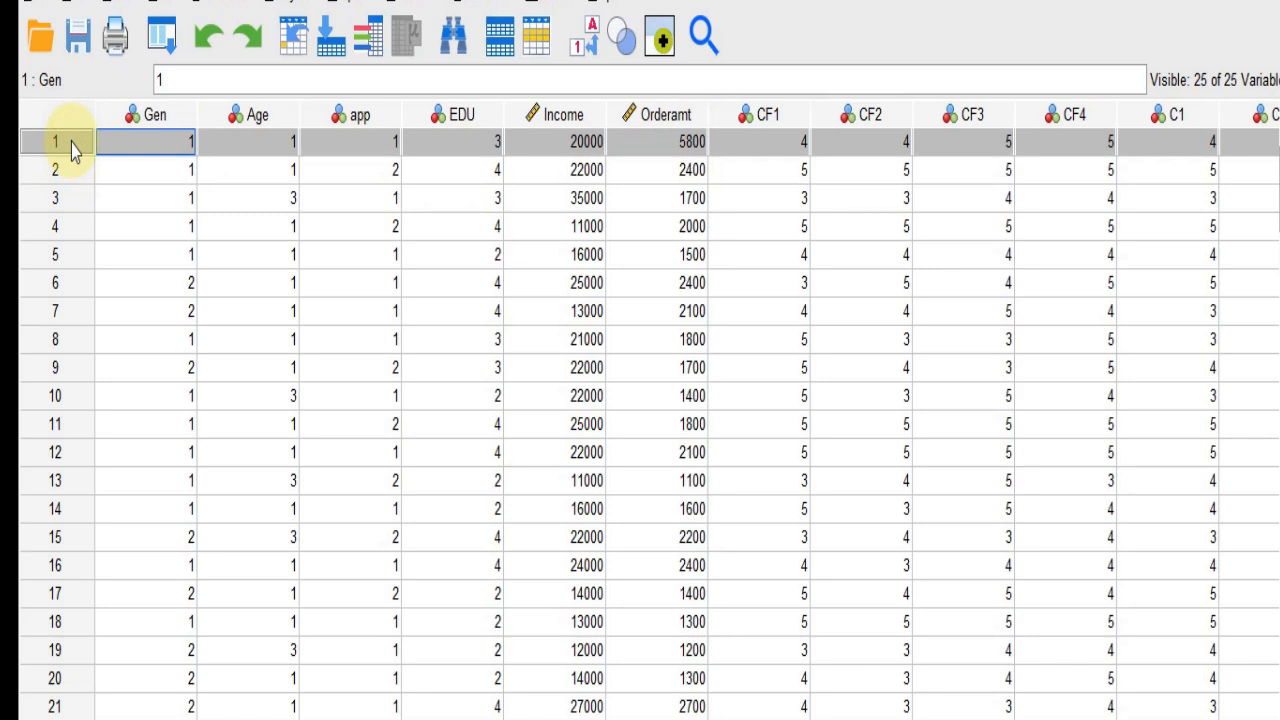
right_click(71, 144)
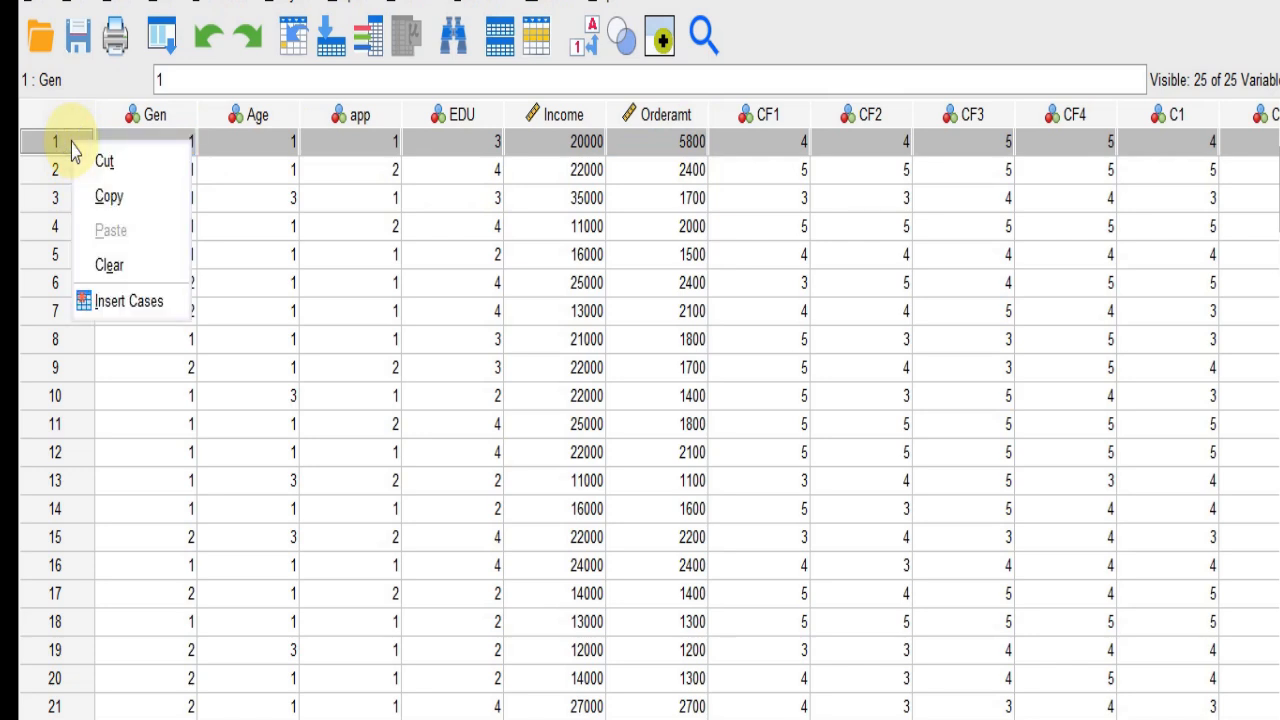
left_click(108, 265)
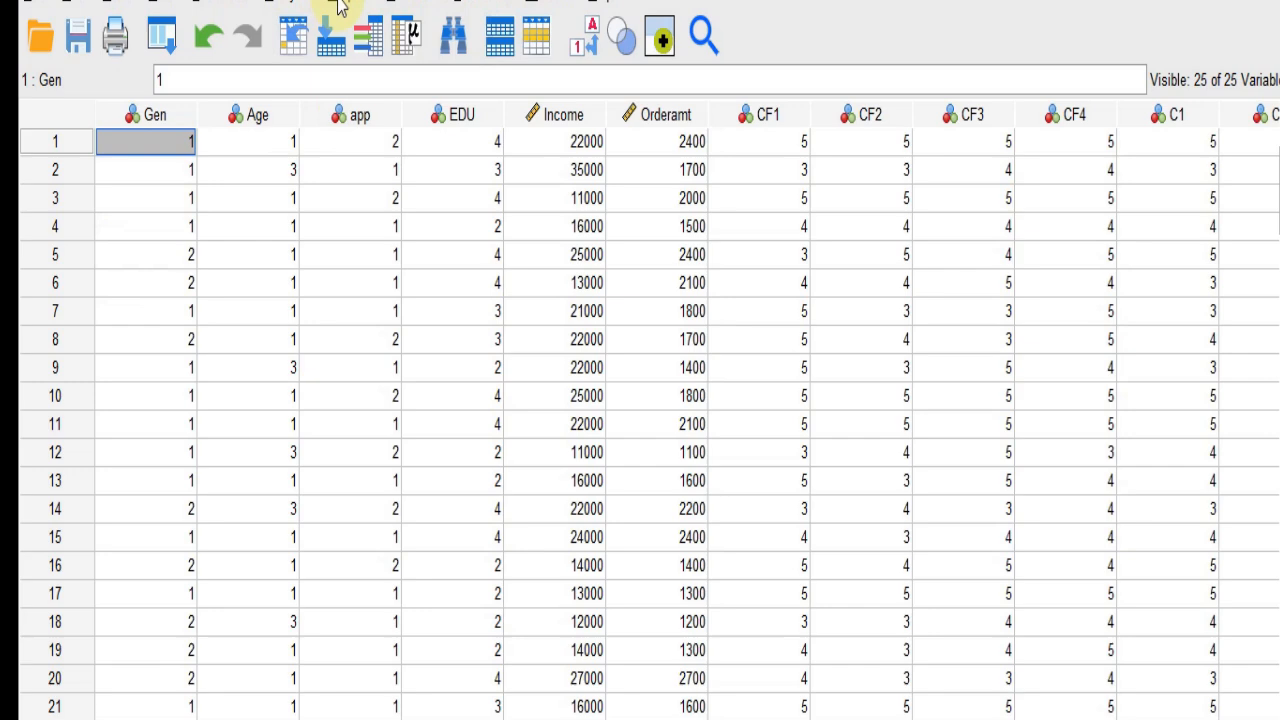
- Rerun Descriptives on Orderamt without the deleted case, using mean, standard deviation, kurtosis and skewness
left_click(296, 4)
left_click(400, 100)
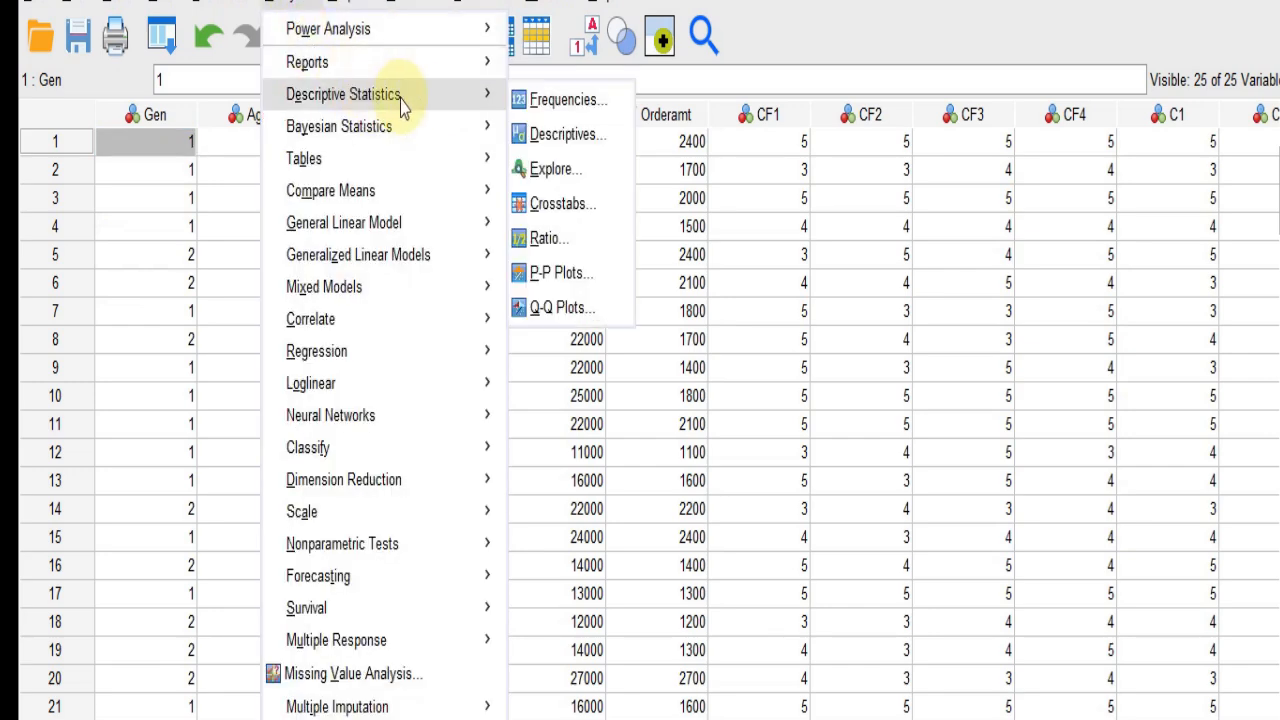
left_click(563, 134)
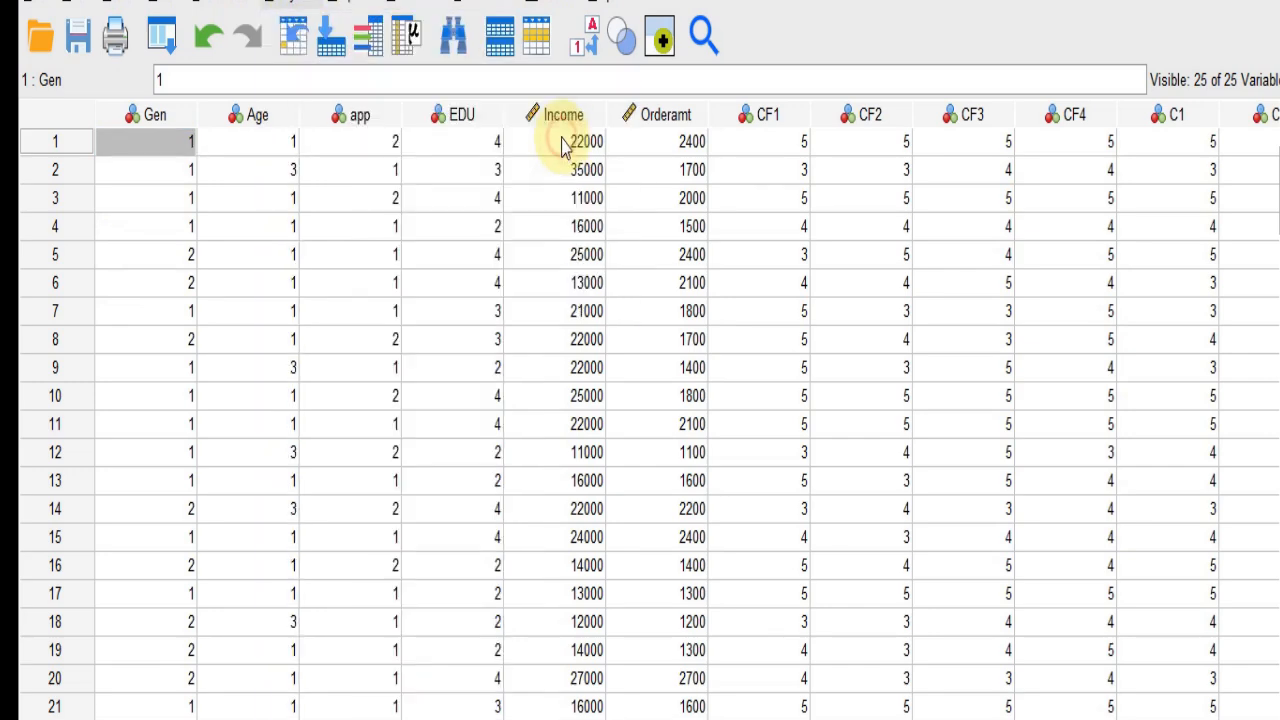
left_click(548, 578)
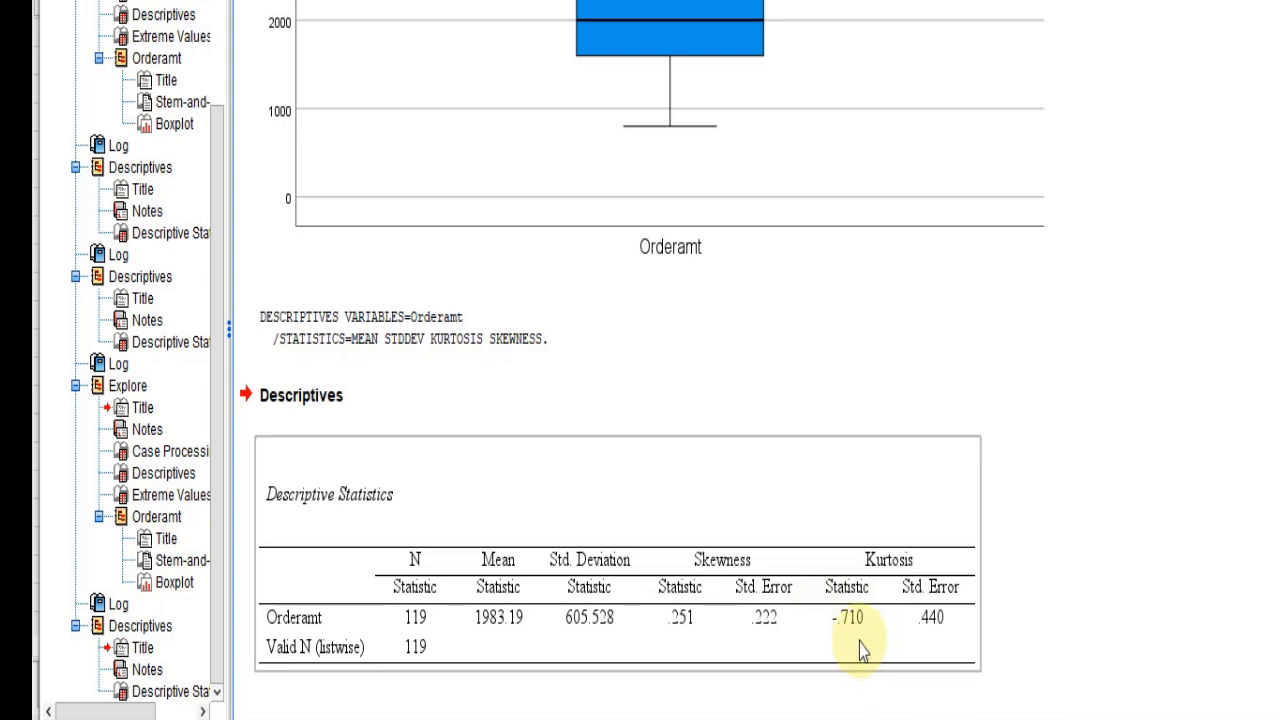
- Compute a new variable cfmean from the CF1 to CF4 columns as (CF1 + CF2 + CF3 + CF4)/4
left_click(487, 718)
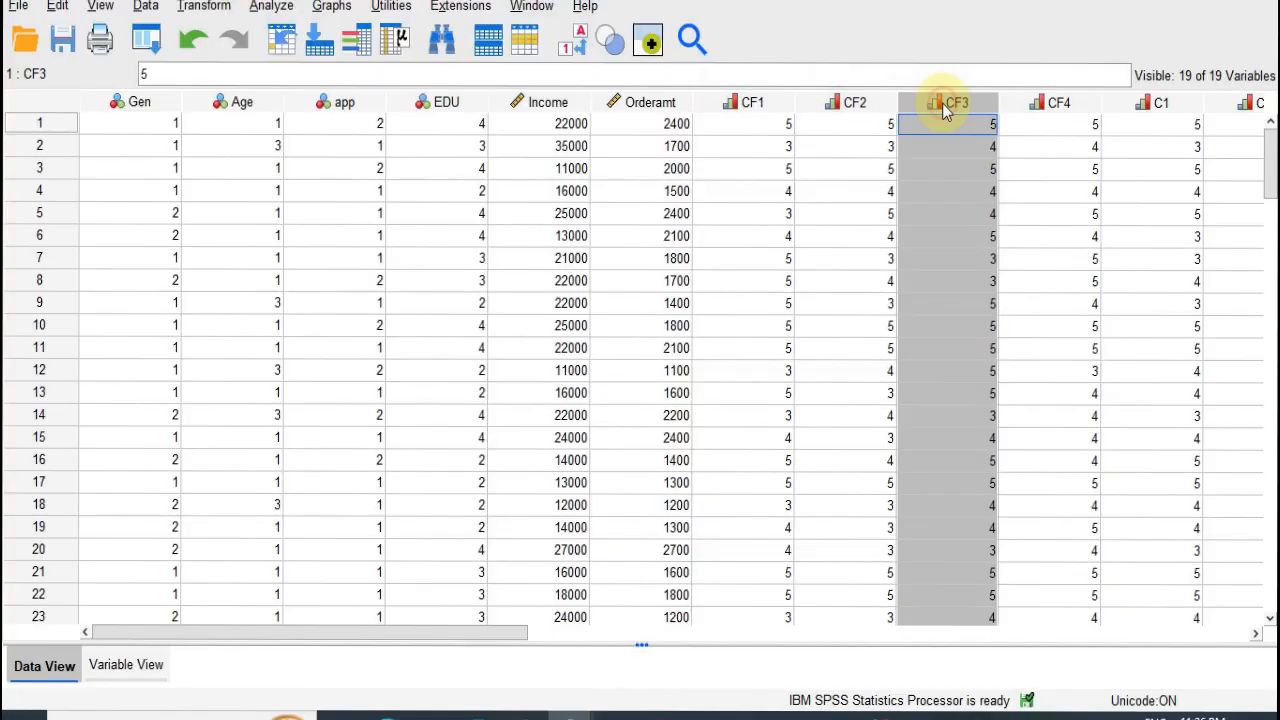
left_click(766, 106)
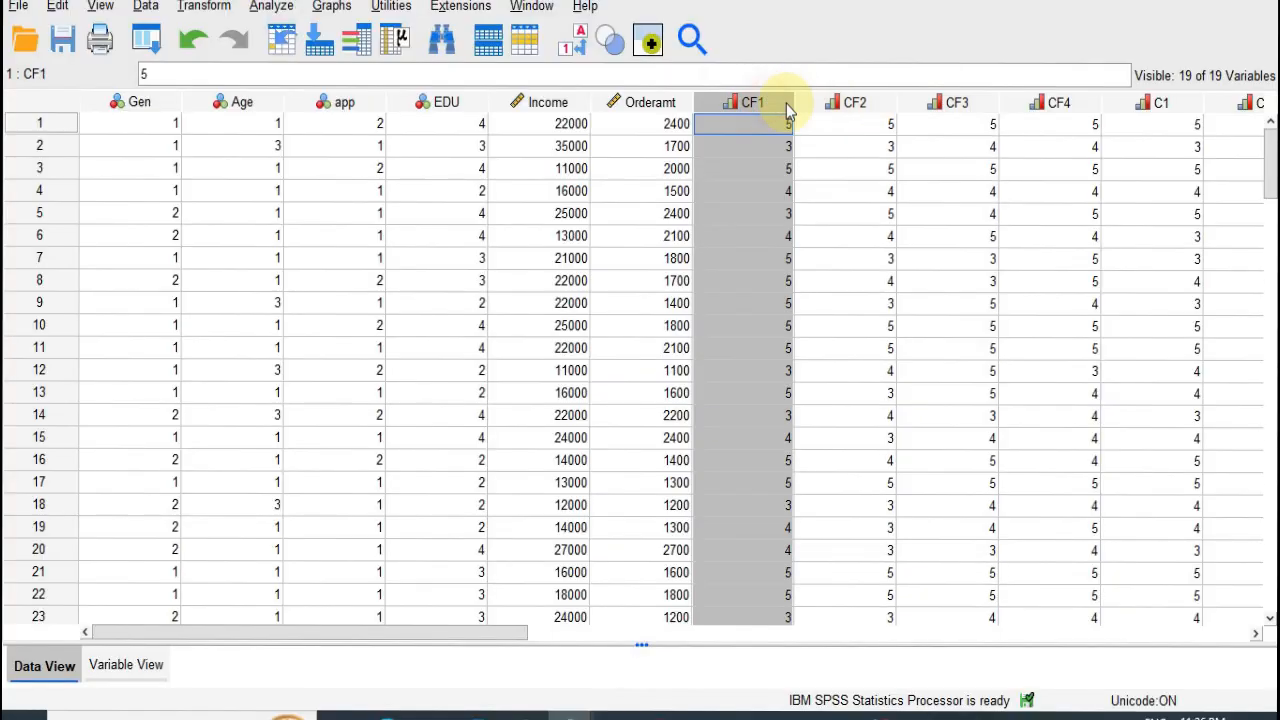
left_click(862, 108)
left_click(948, 108)
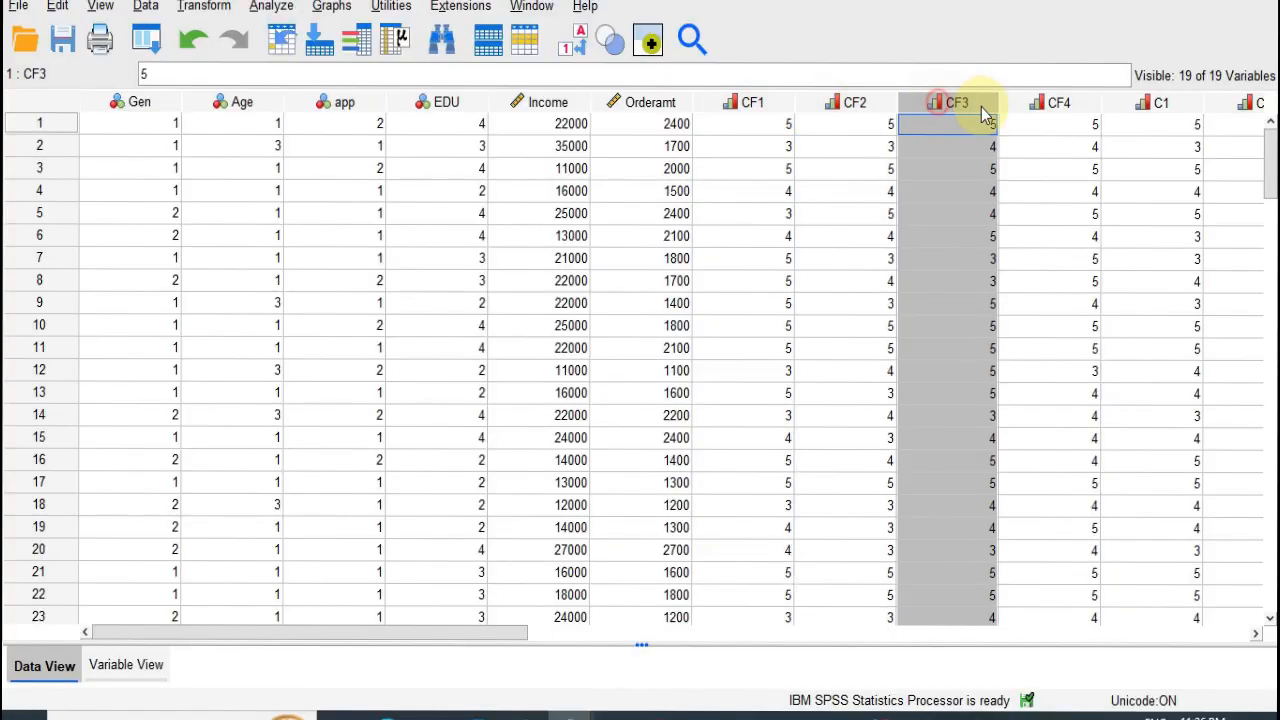
left_click(1052, 114)
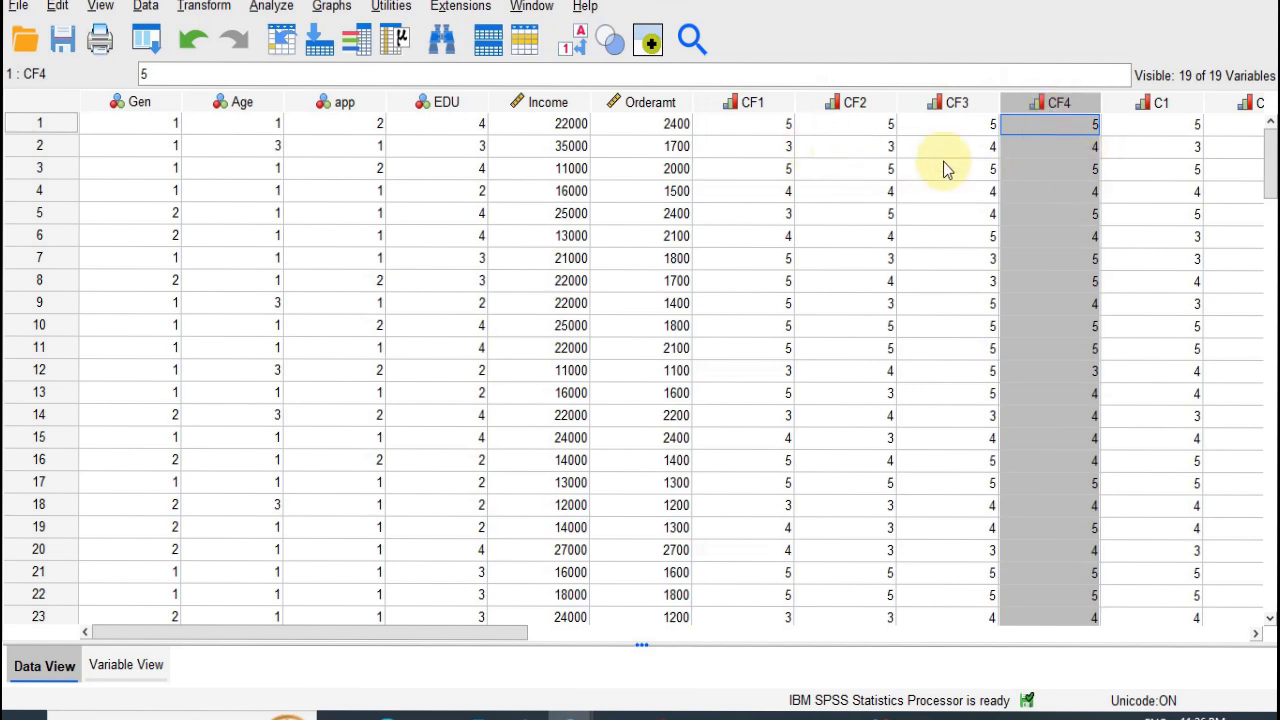
left_click(210, 8)
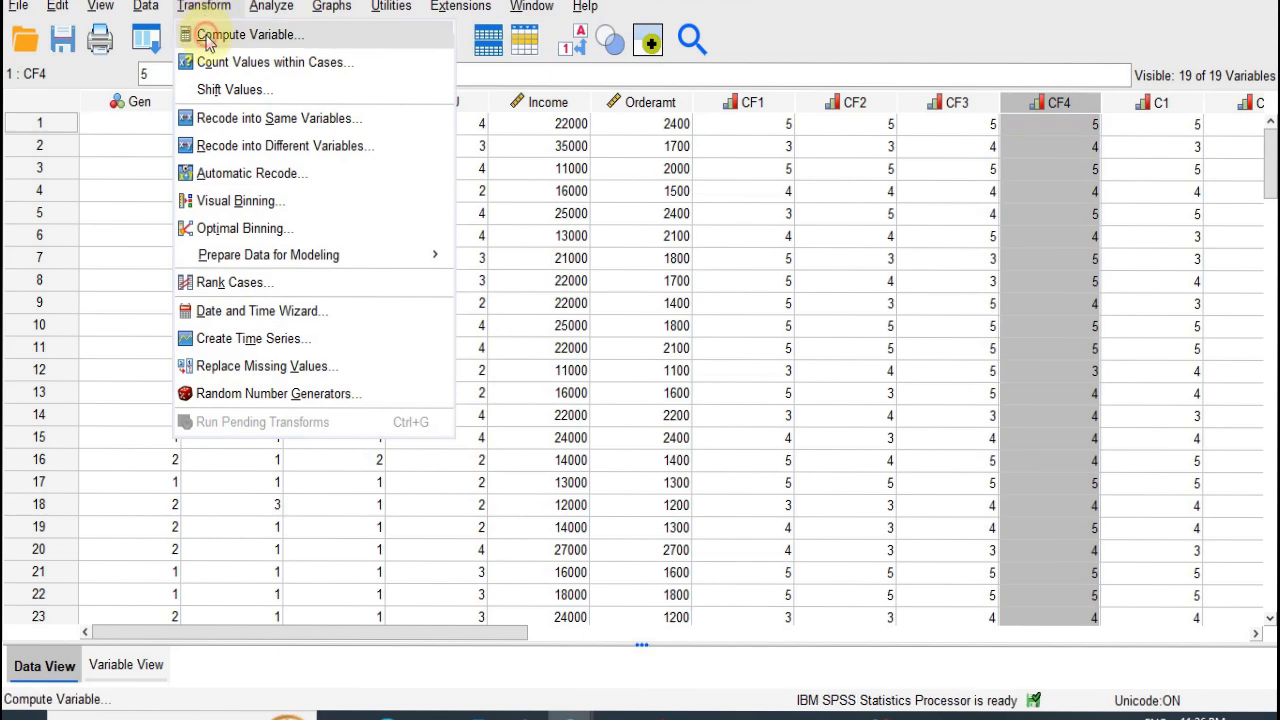
left_click(220, 34)
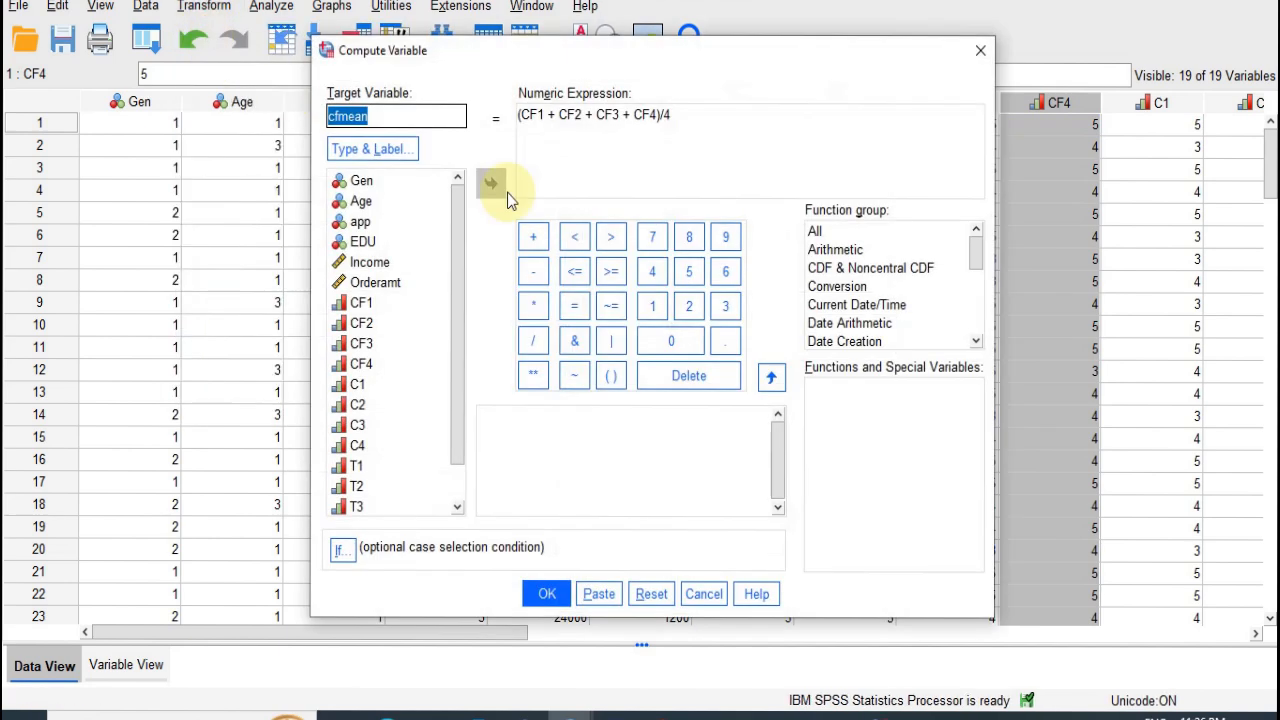
left_click(387, 116)
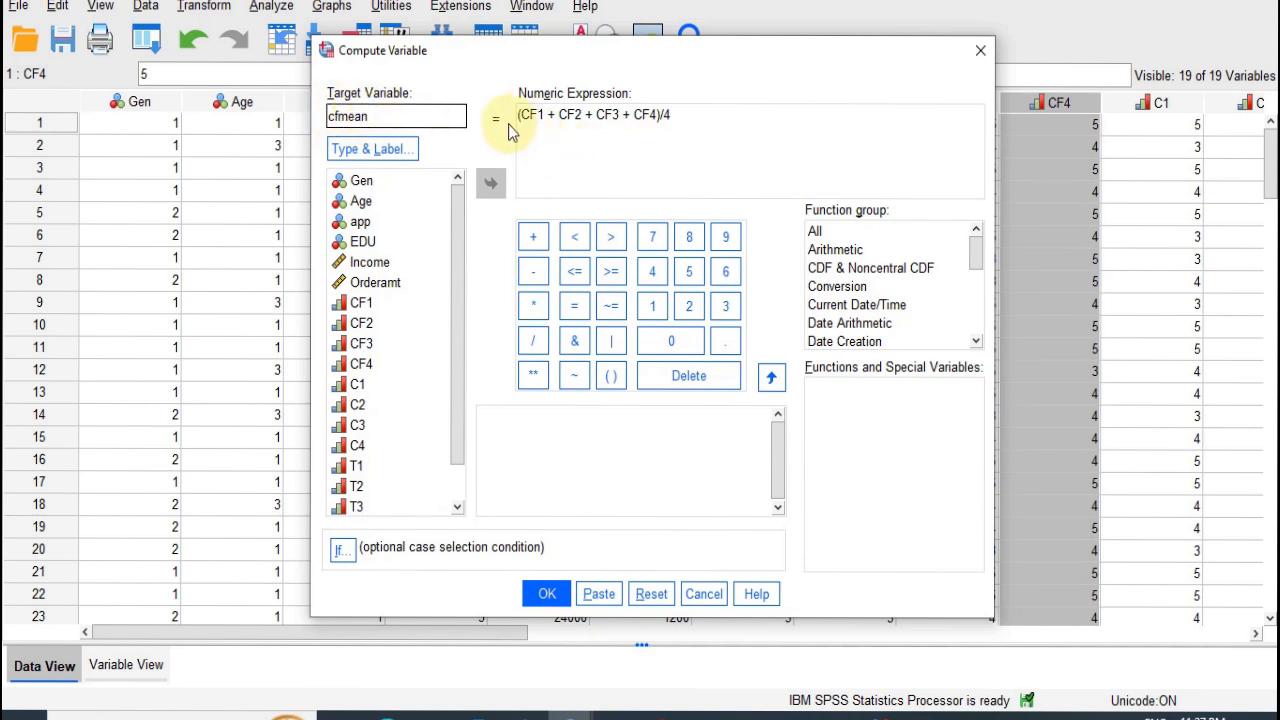
left_click(567, 115)
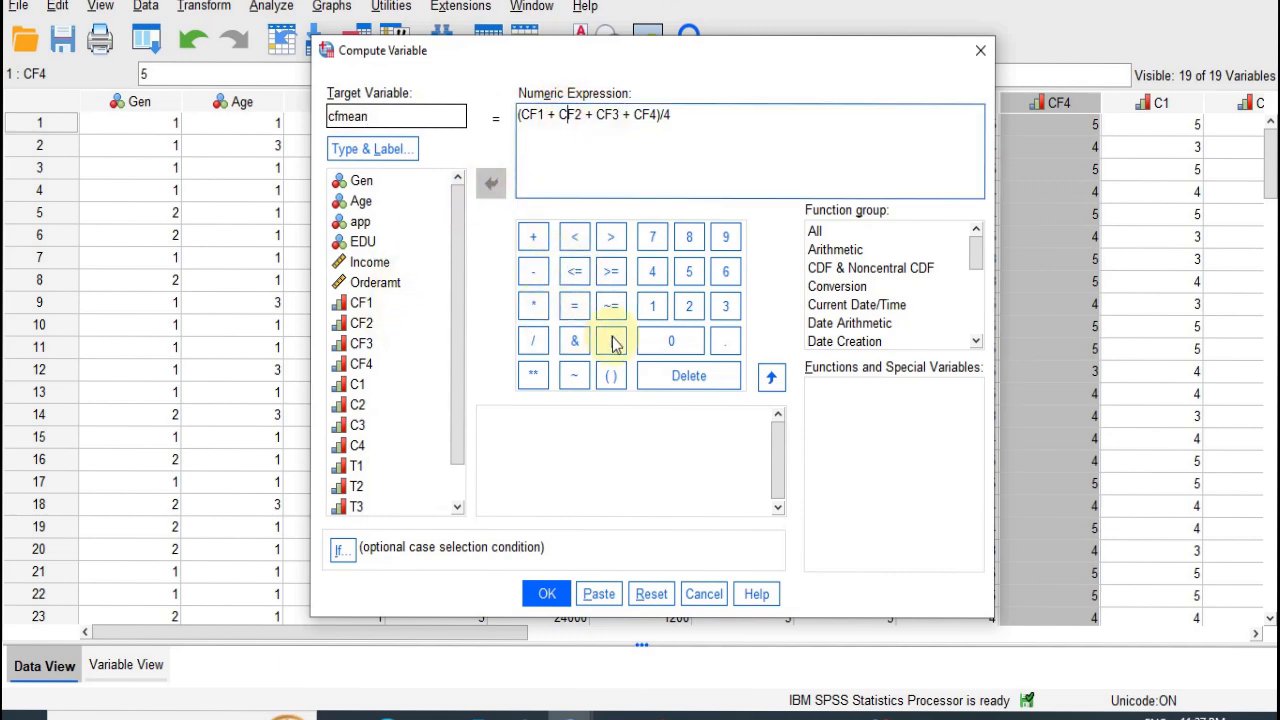
key("Return")
left_click(713, 112)
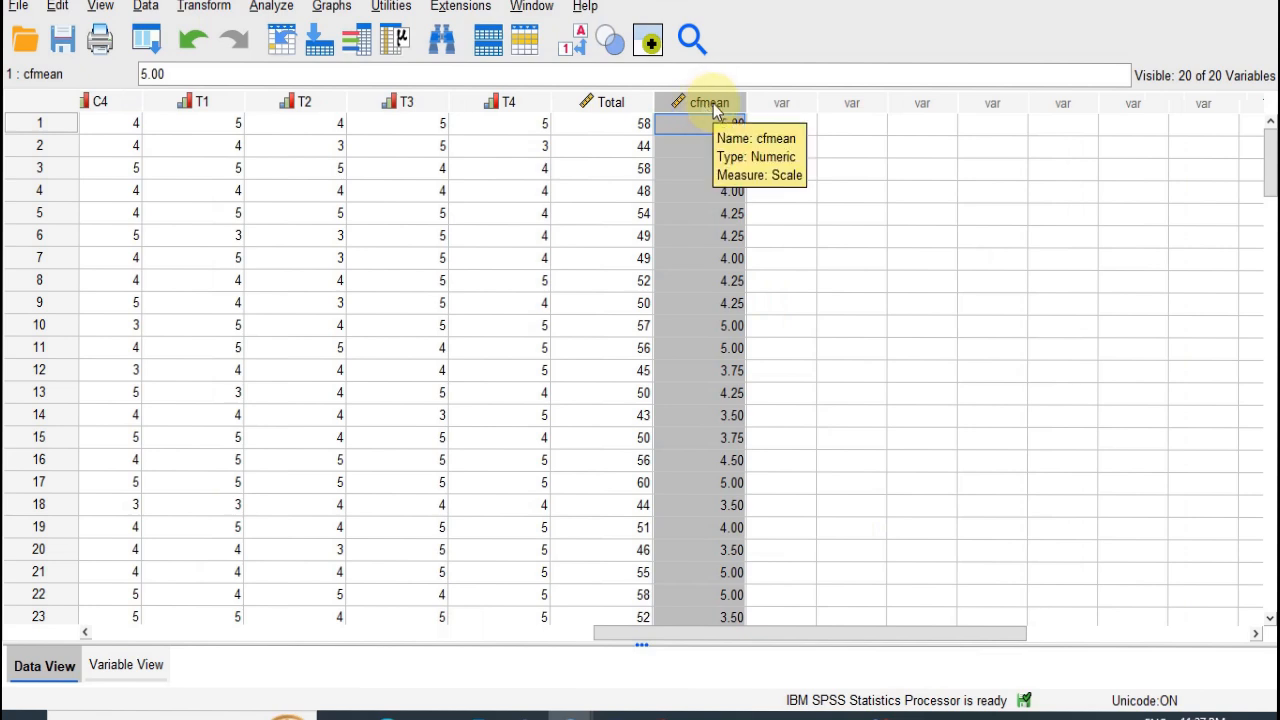
- Set up a Frequencies analysis with cfmean as the only variable
left_click(280, 10)
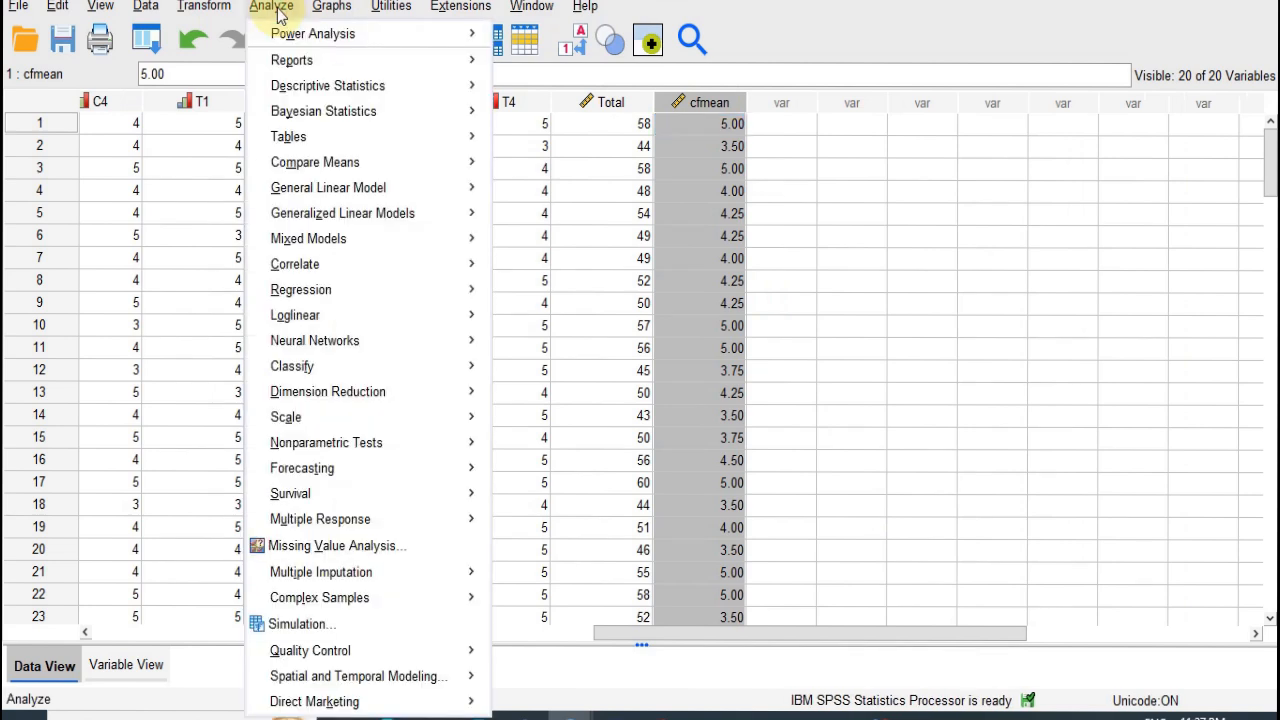
mouse_move(298, 88)
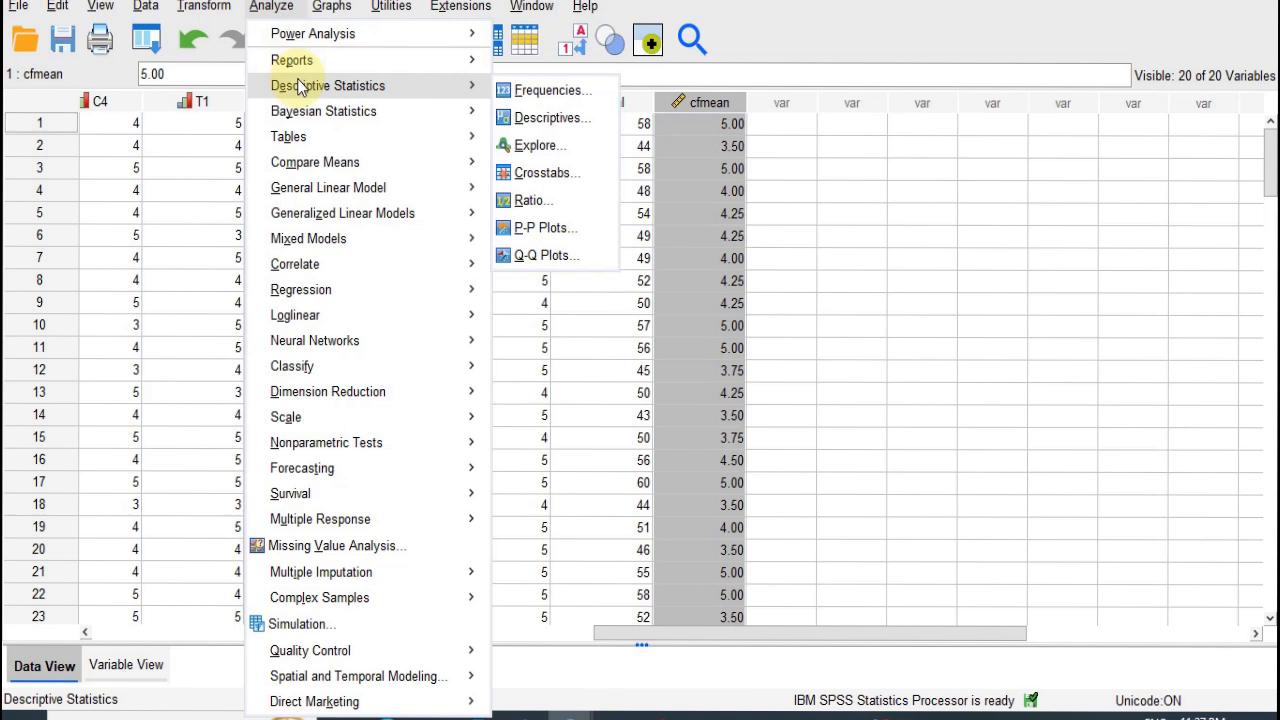
mouse_move(338, 10)
mouse_move(290, 10)
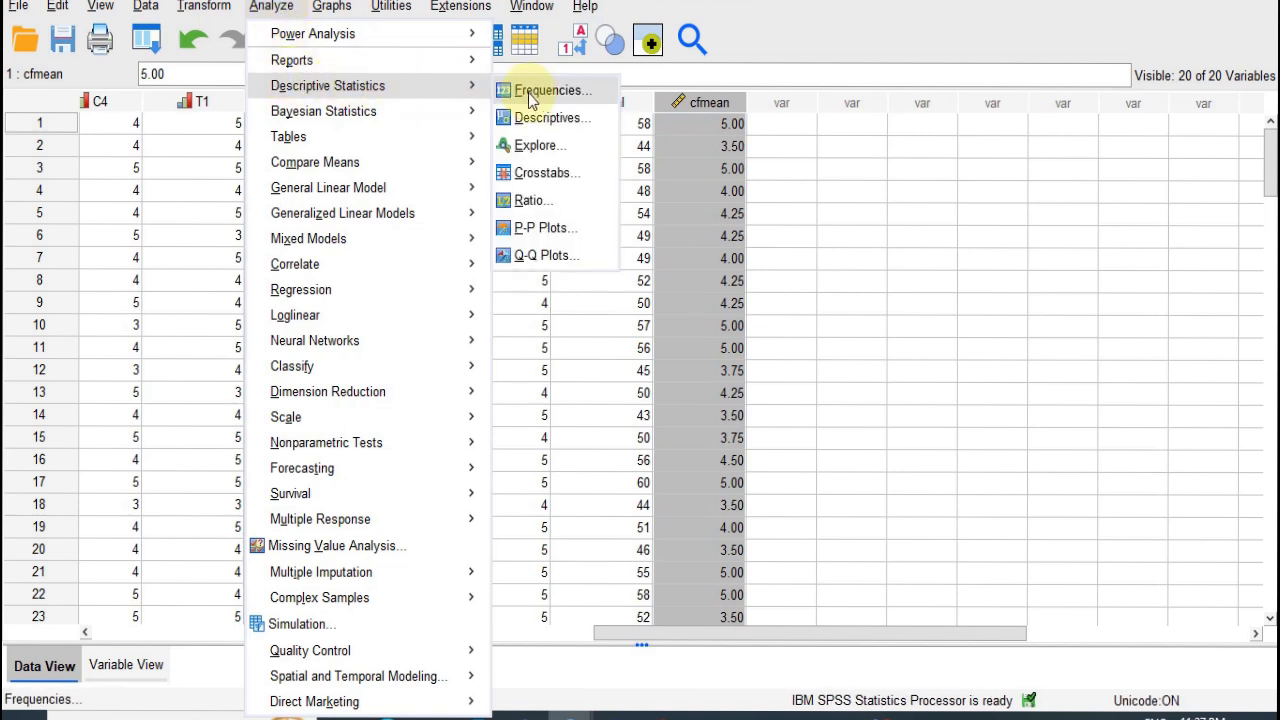
left_click(547, 100)
left_click(605, 322)
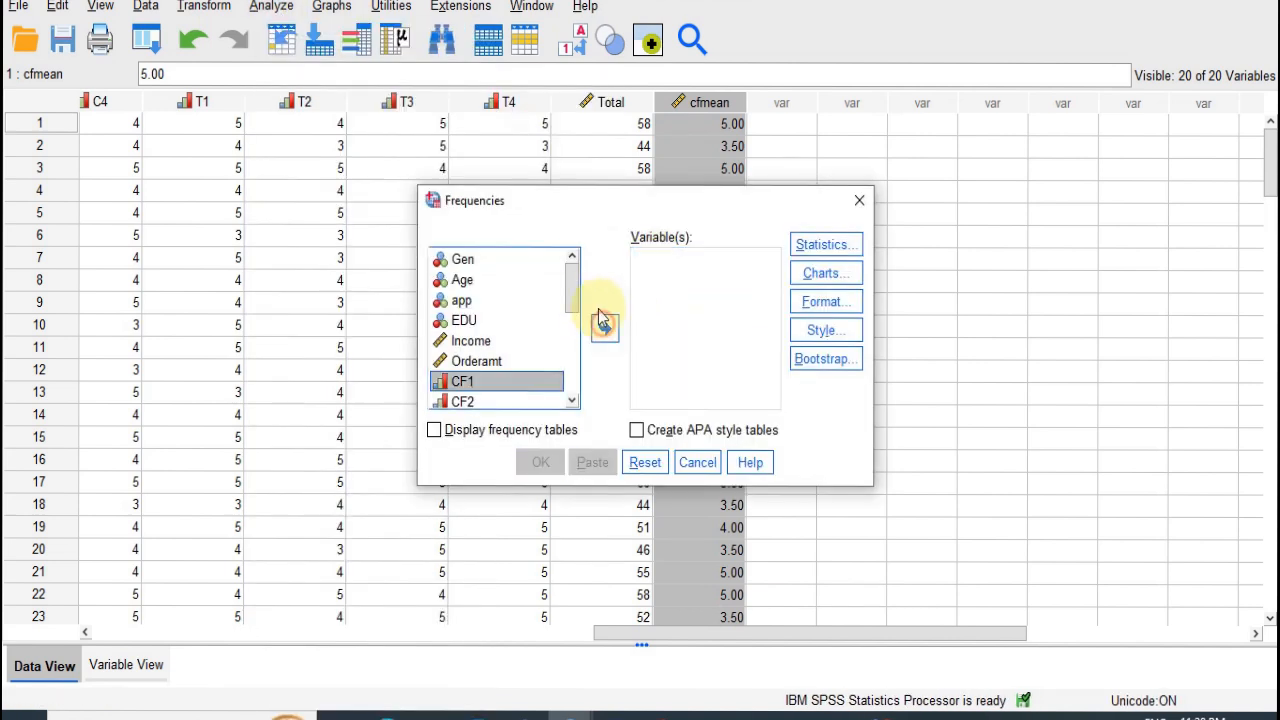
left_click_drag(571, 286, 571, 394)
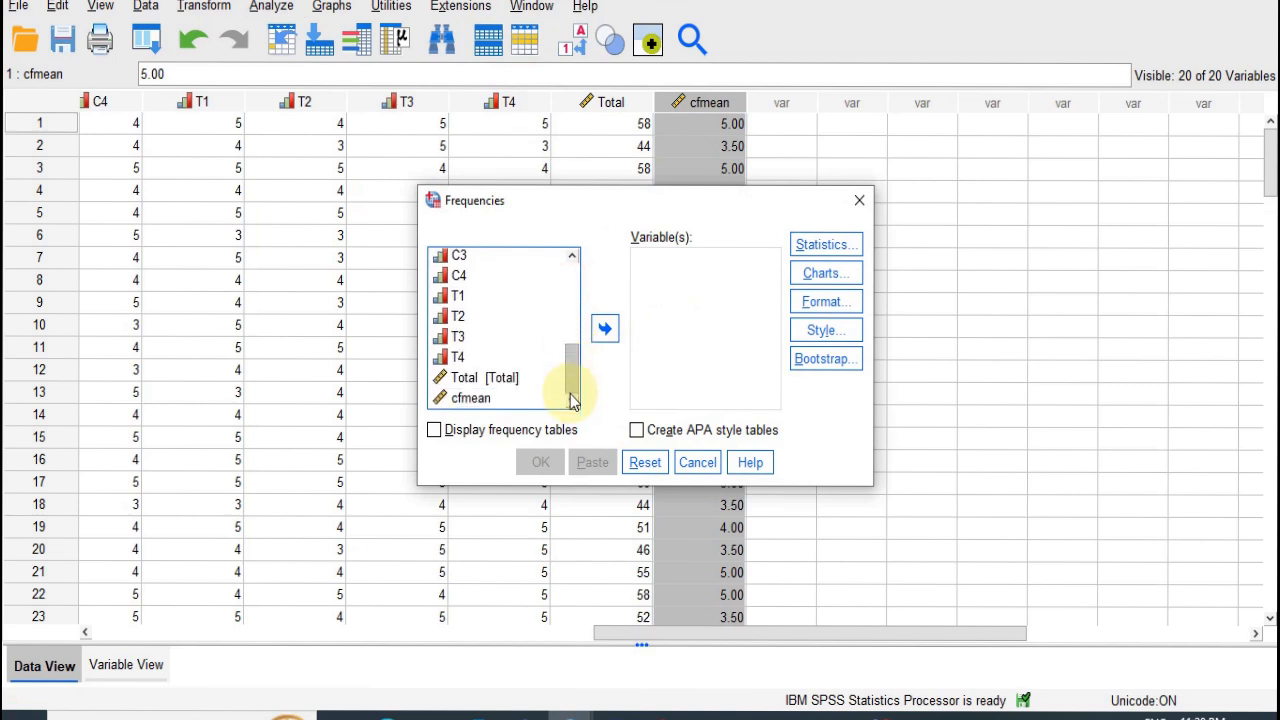
left_click(460, 399)
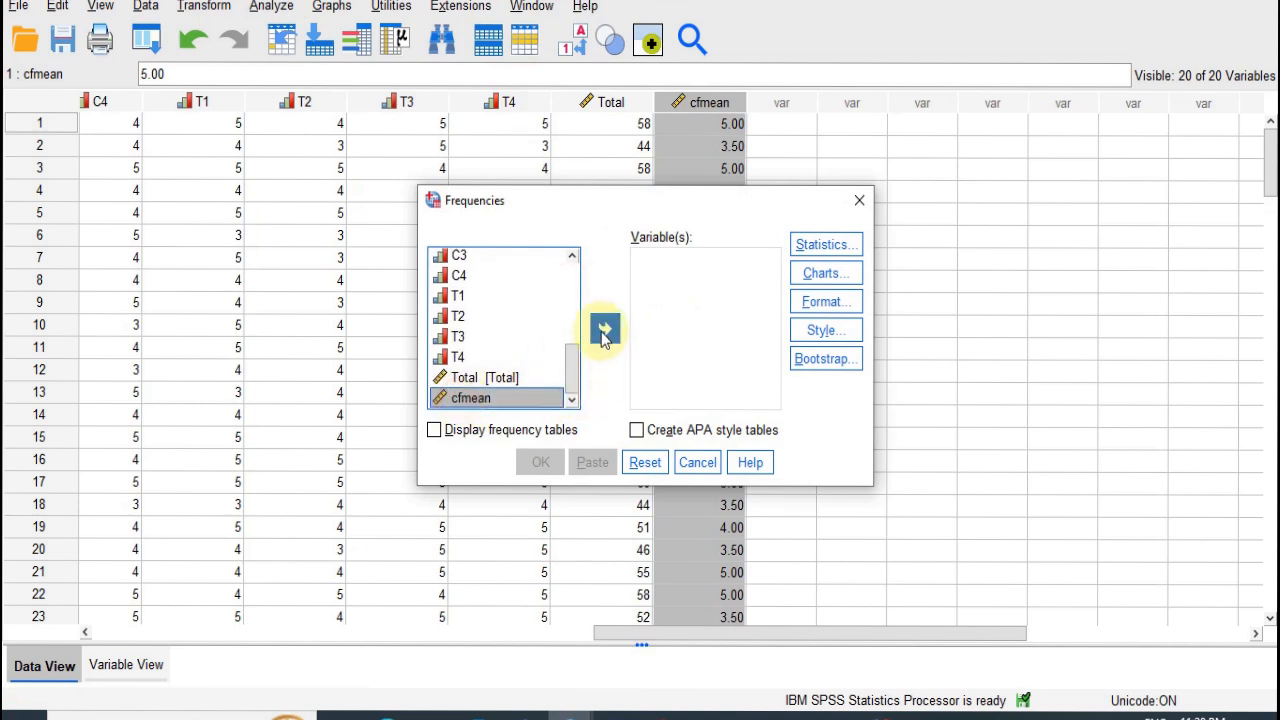
left_click(604, 332)
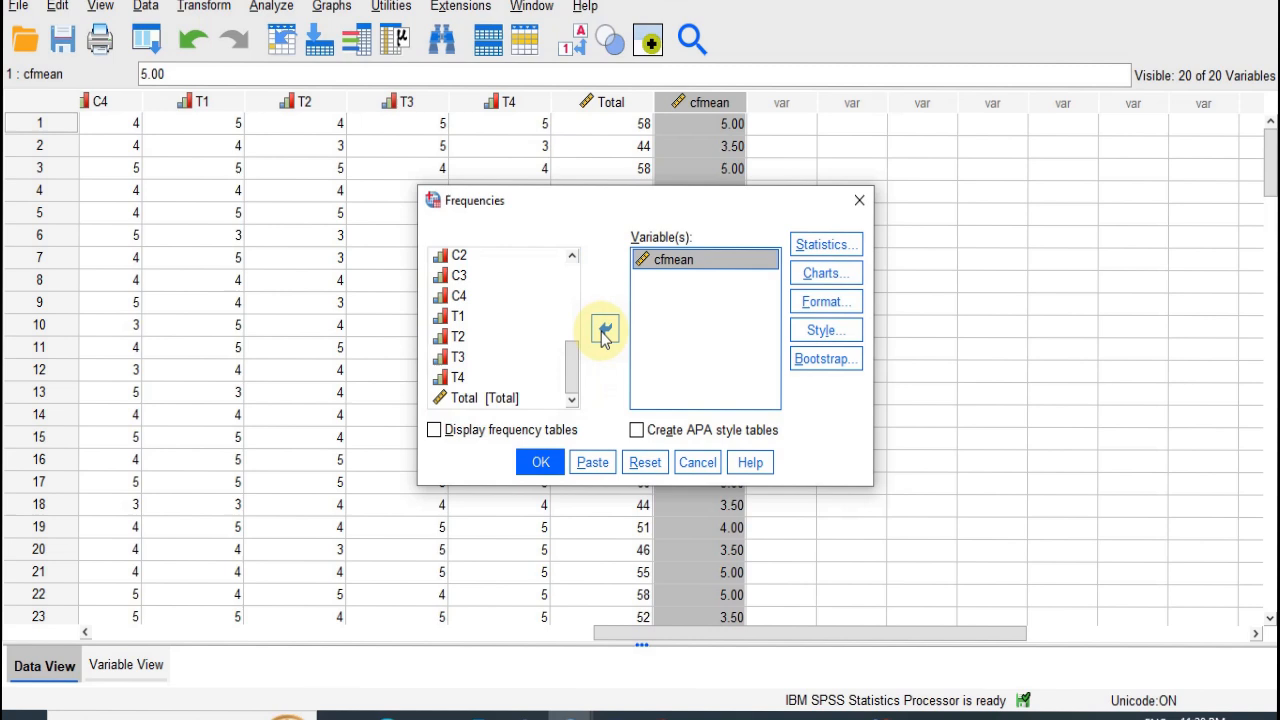
- Run Frequencies on cfmean with a histogram showing the normal curve and no frequency tables, and view the histogram
left_click(812, 277)
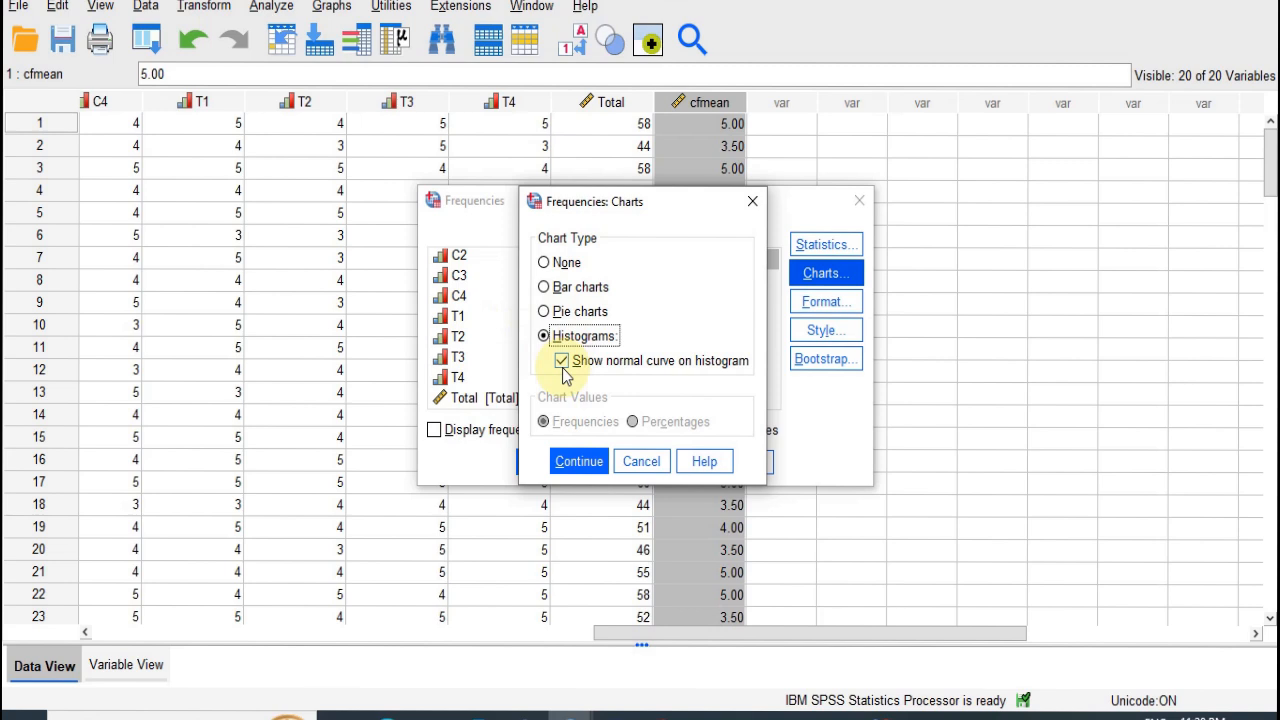
left_click(575, 462)
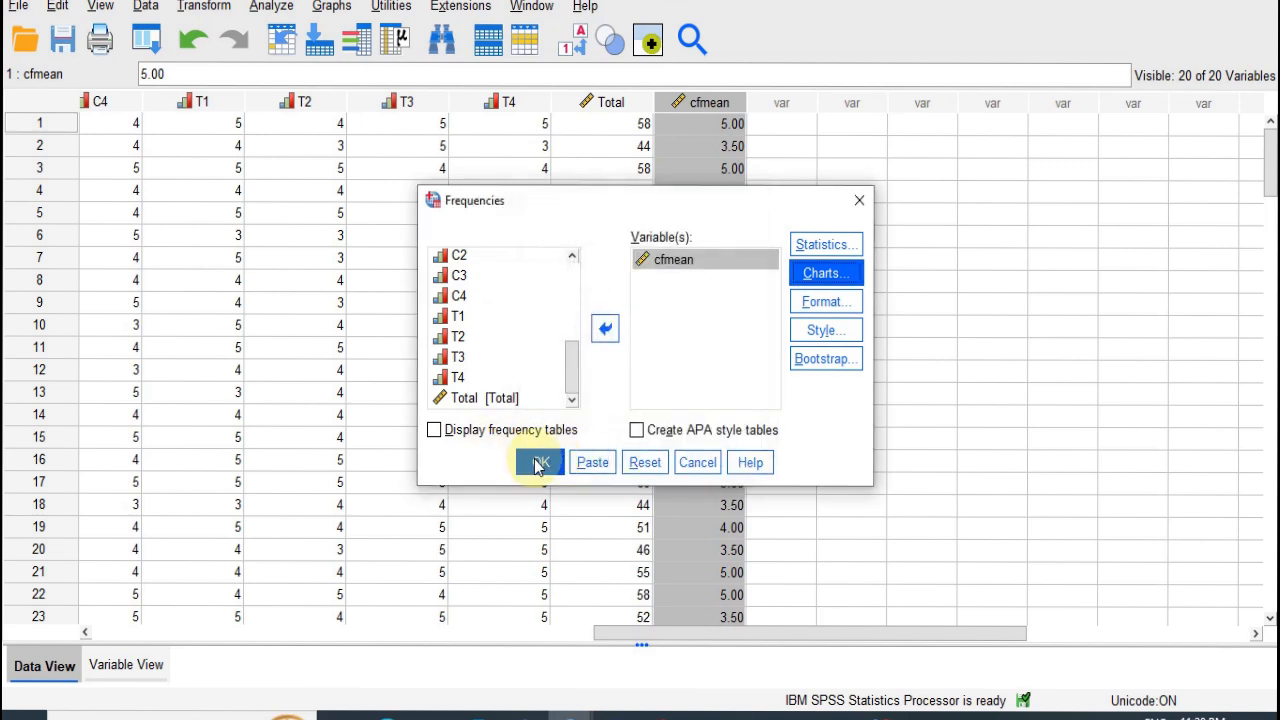
left_click(434, 430)
left_click(434, 430)
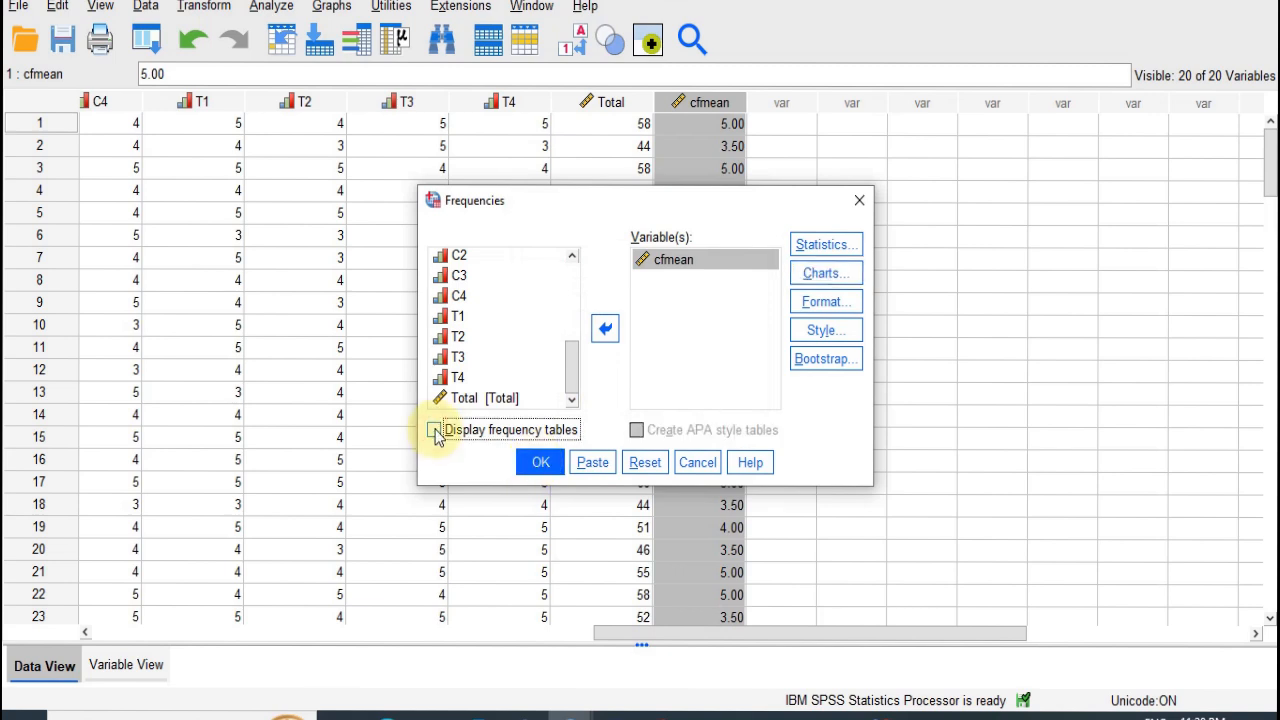
left_click(538, 464)
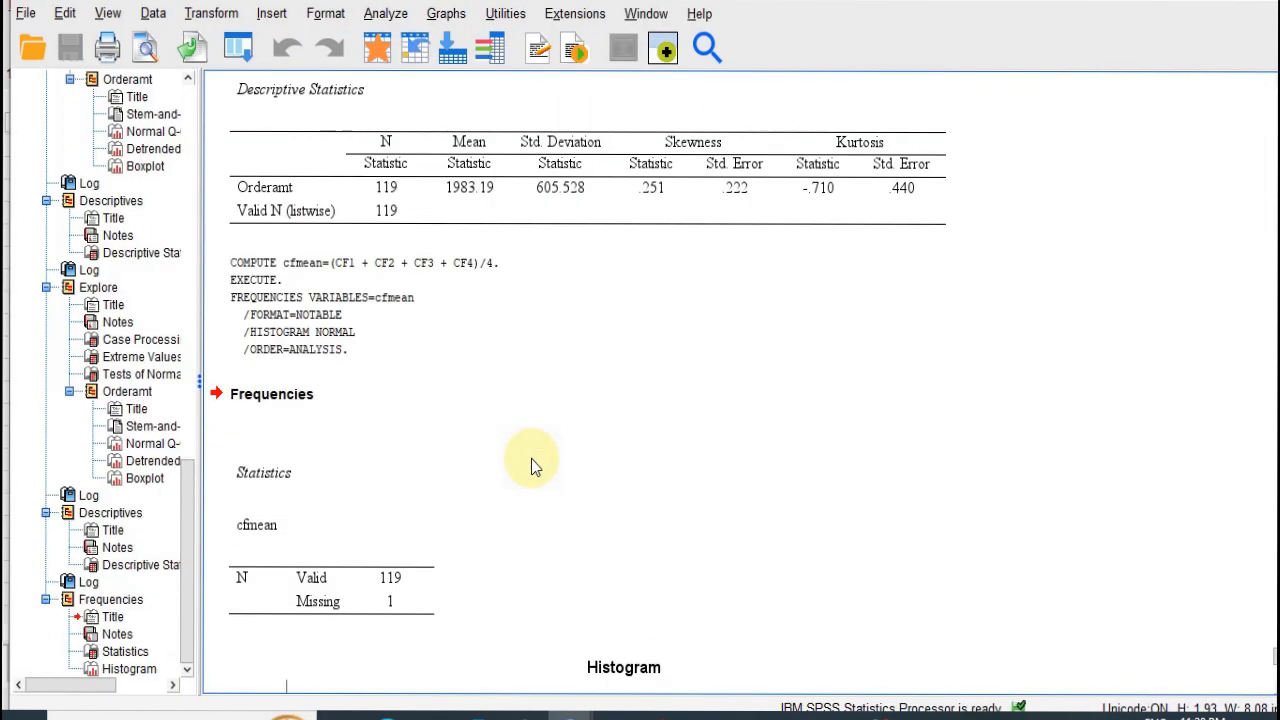
scroll(531, 465, "down", 10)
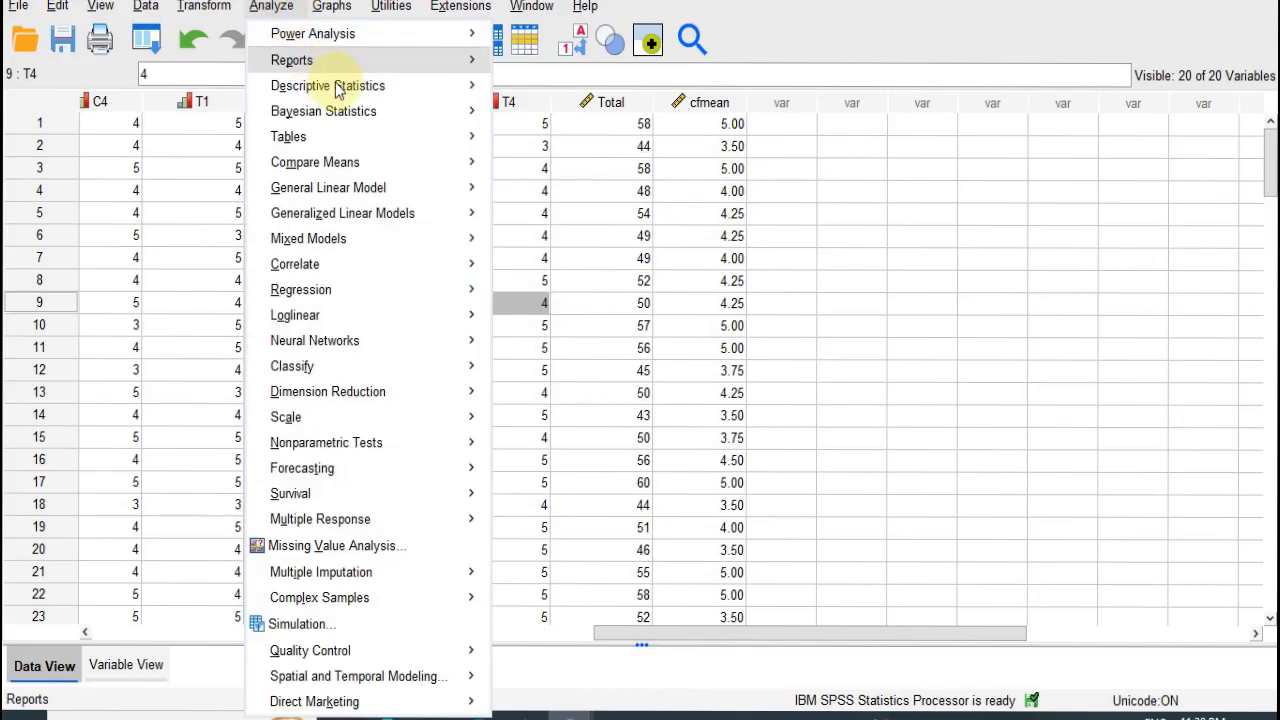
- Return to the dataset and set up Explore with cfmean replacing Orderamt as the dependent variable
mouse_move(362, 90)
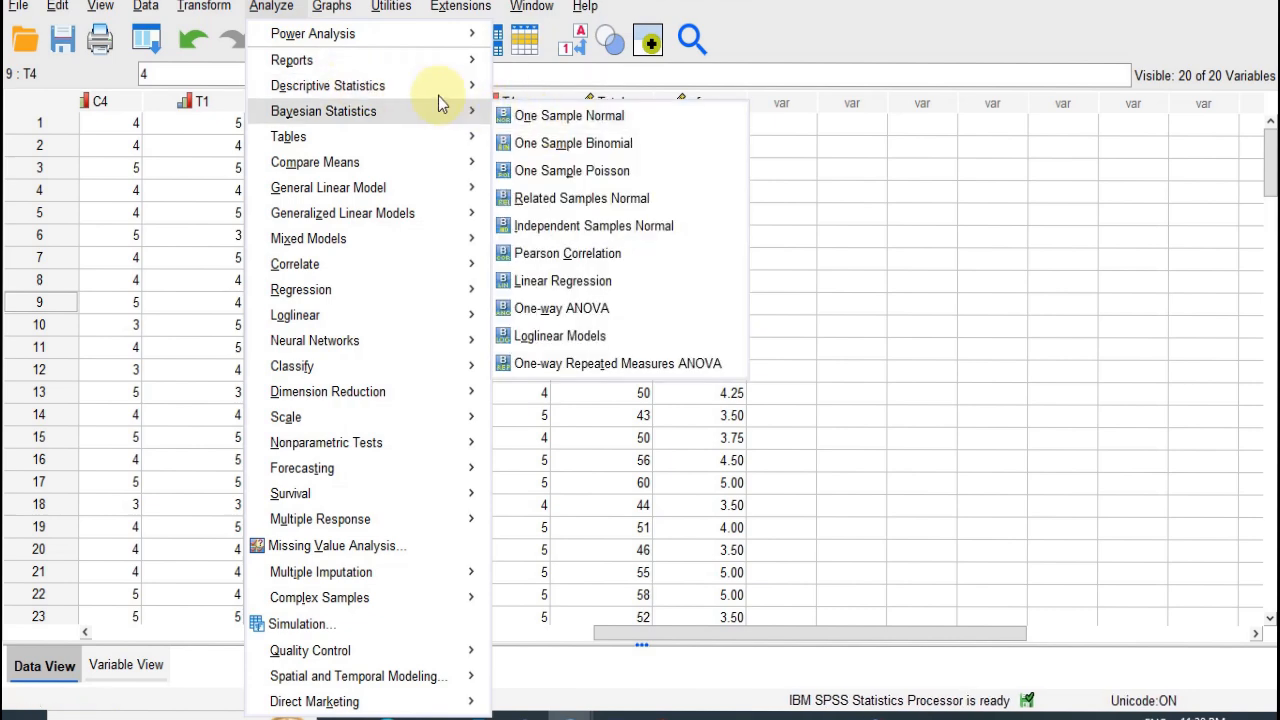
left_click(547, 146)
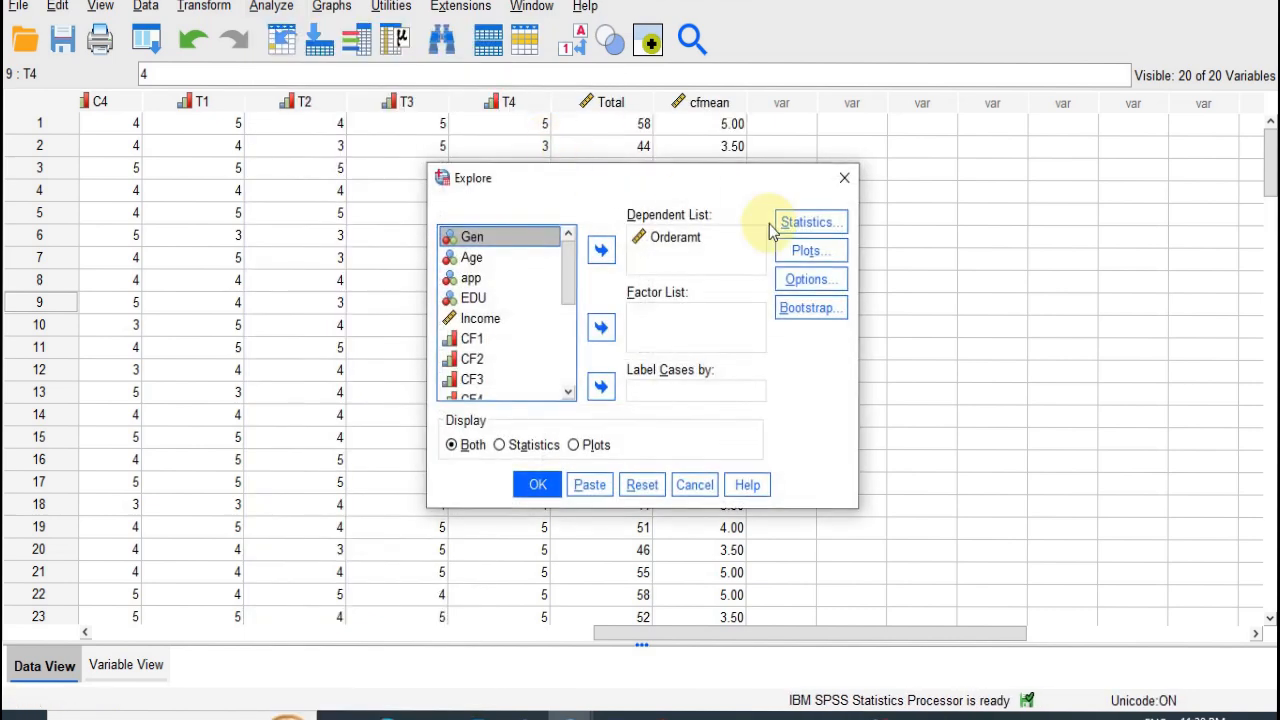
left_click(808, 254)
left_click_drag(565, 277, 571, 391)
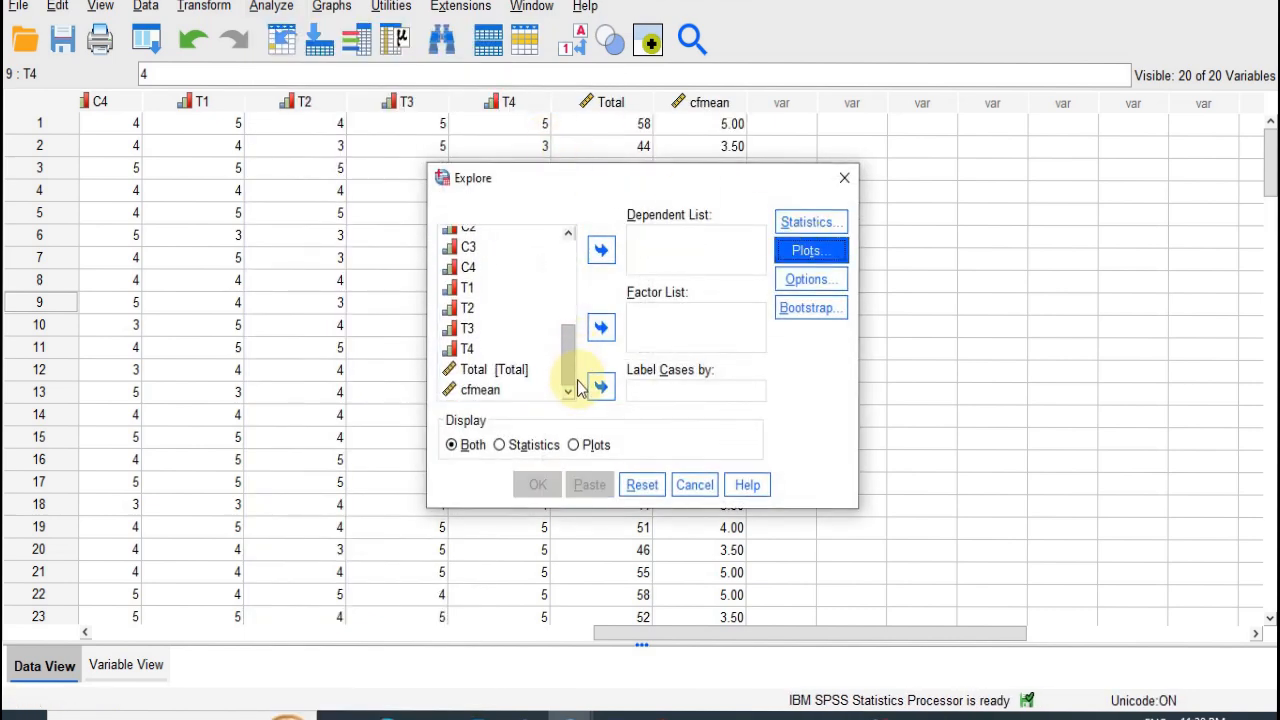
left_click(480, 390)
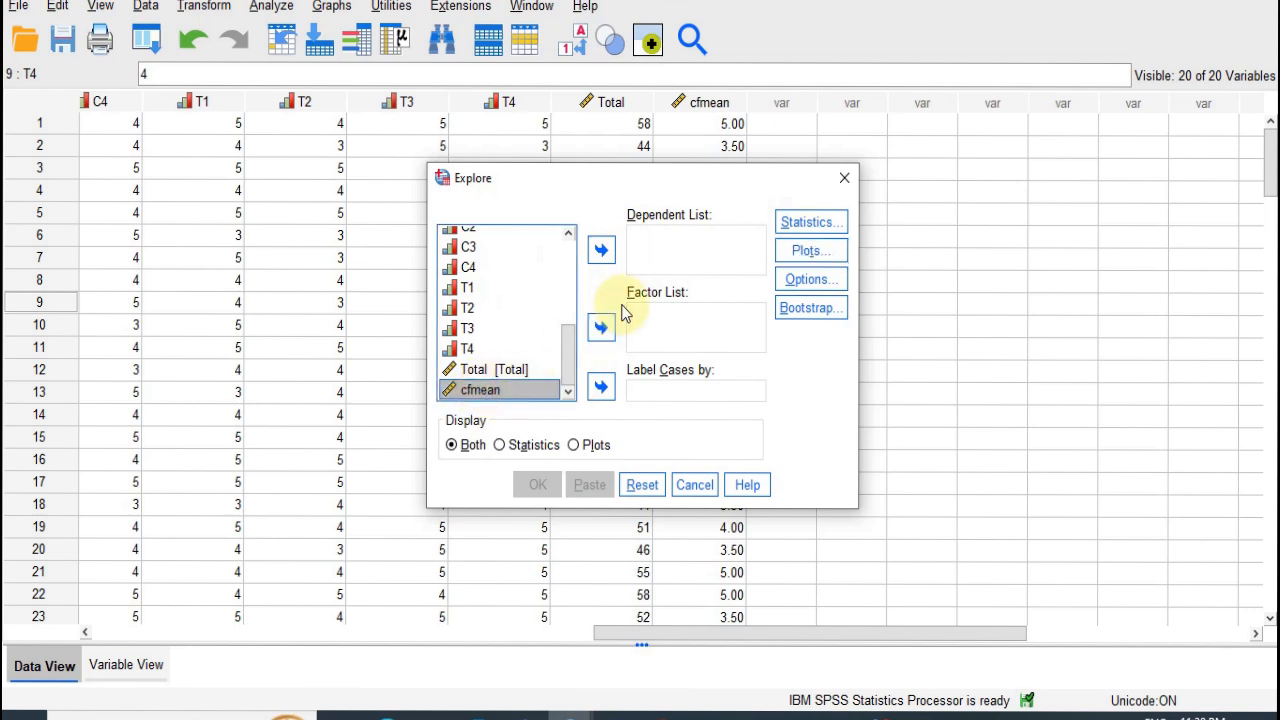
left_click(601, 251)
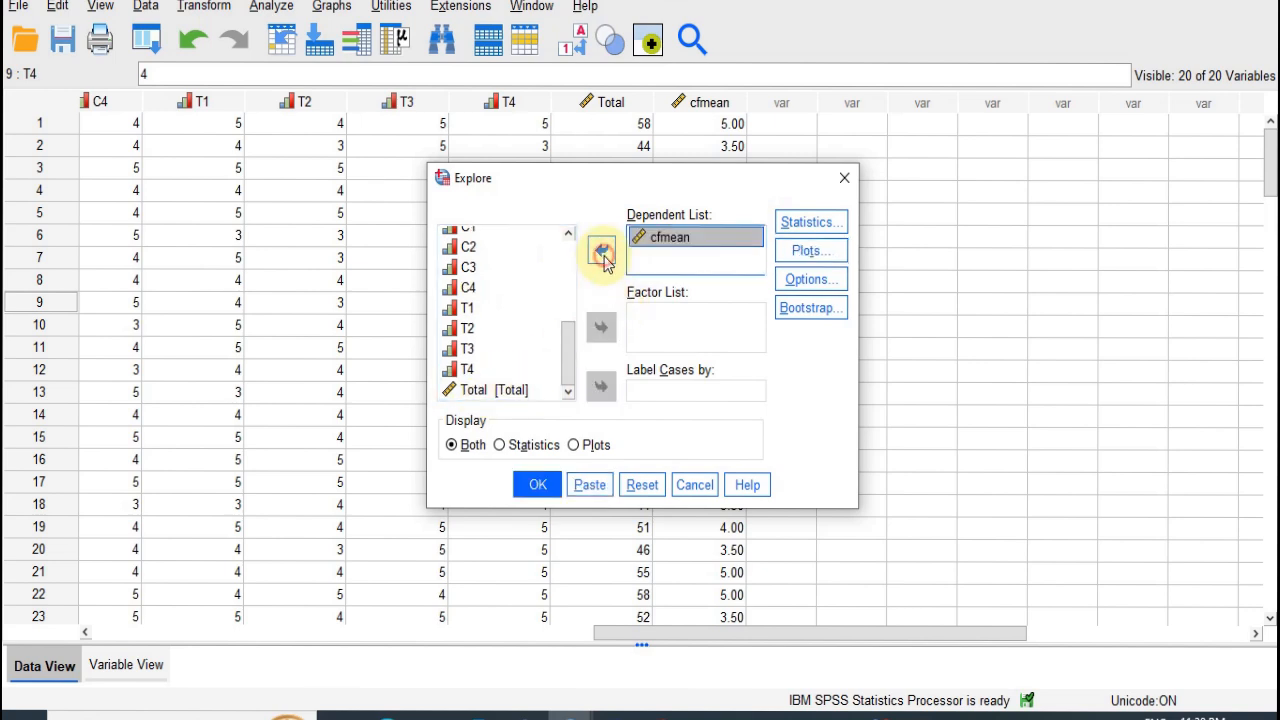
- Run Explore on cfmean with normality plots with tests, displaying both statistics and plots, and view the Normal Q-Q plot
left_click(788, 251)
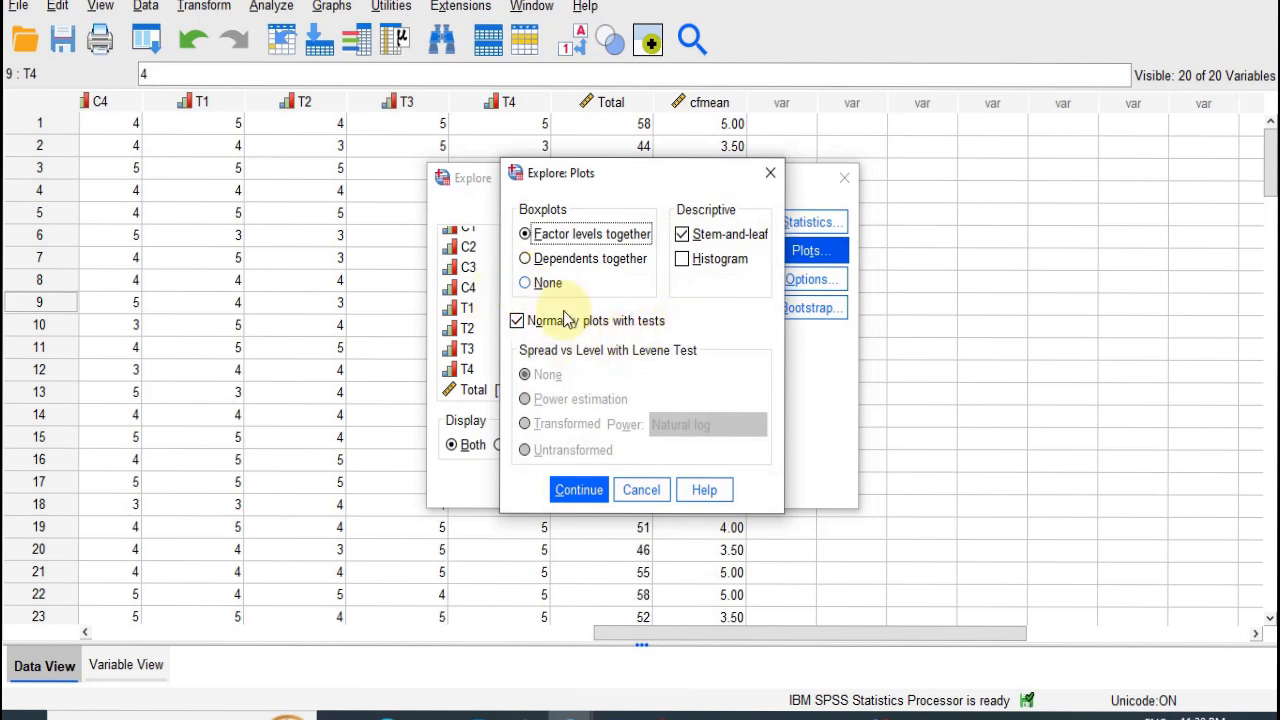
left_click(517, 322)
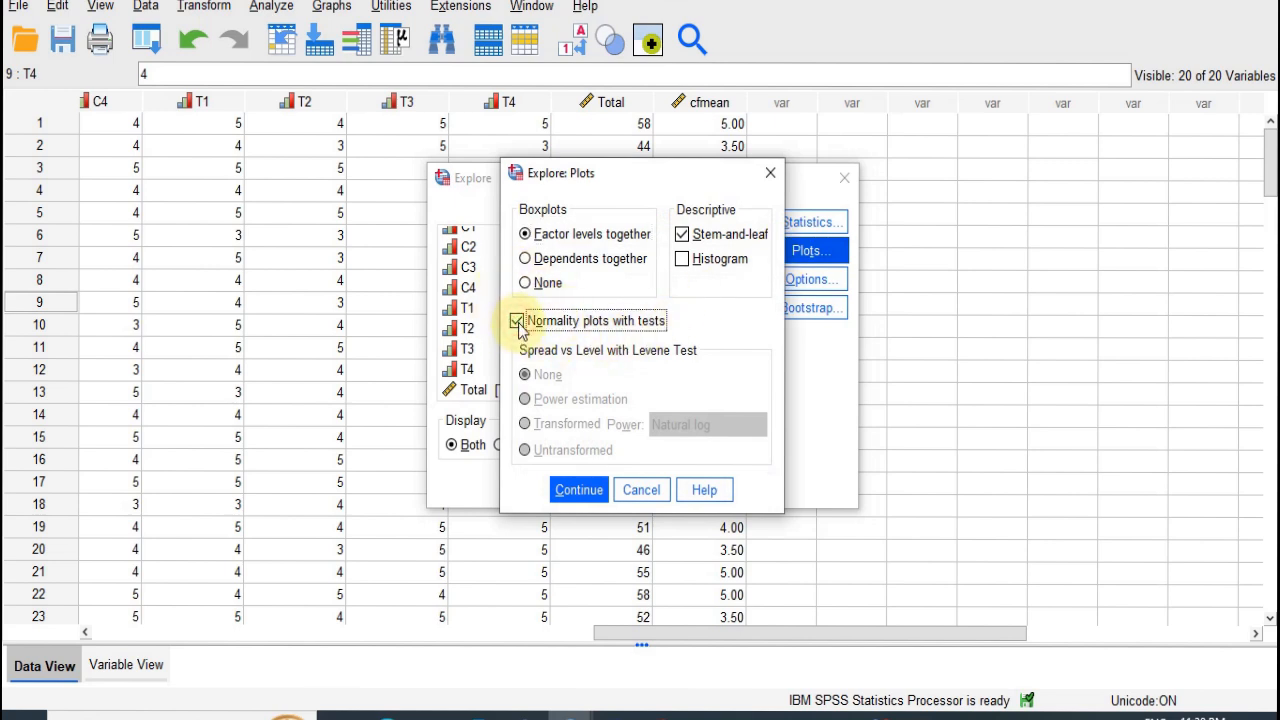
left_click(576, 488)
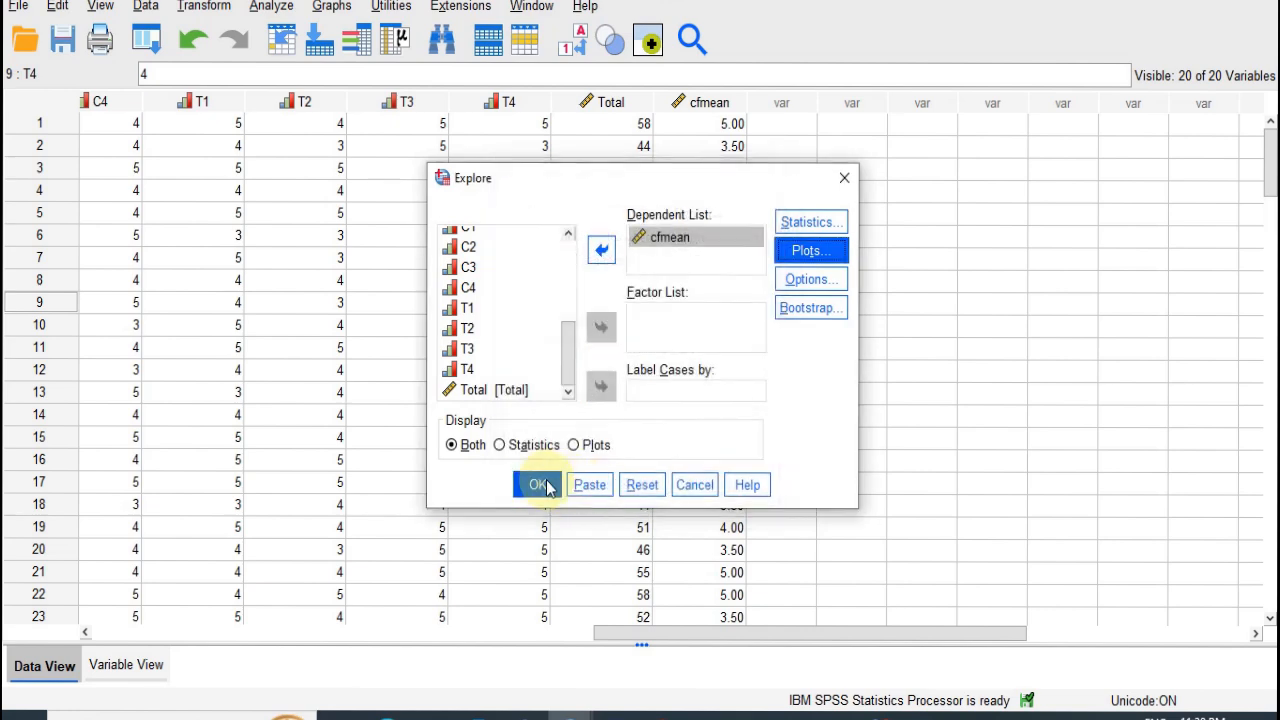
left_click(540, 485)
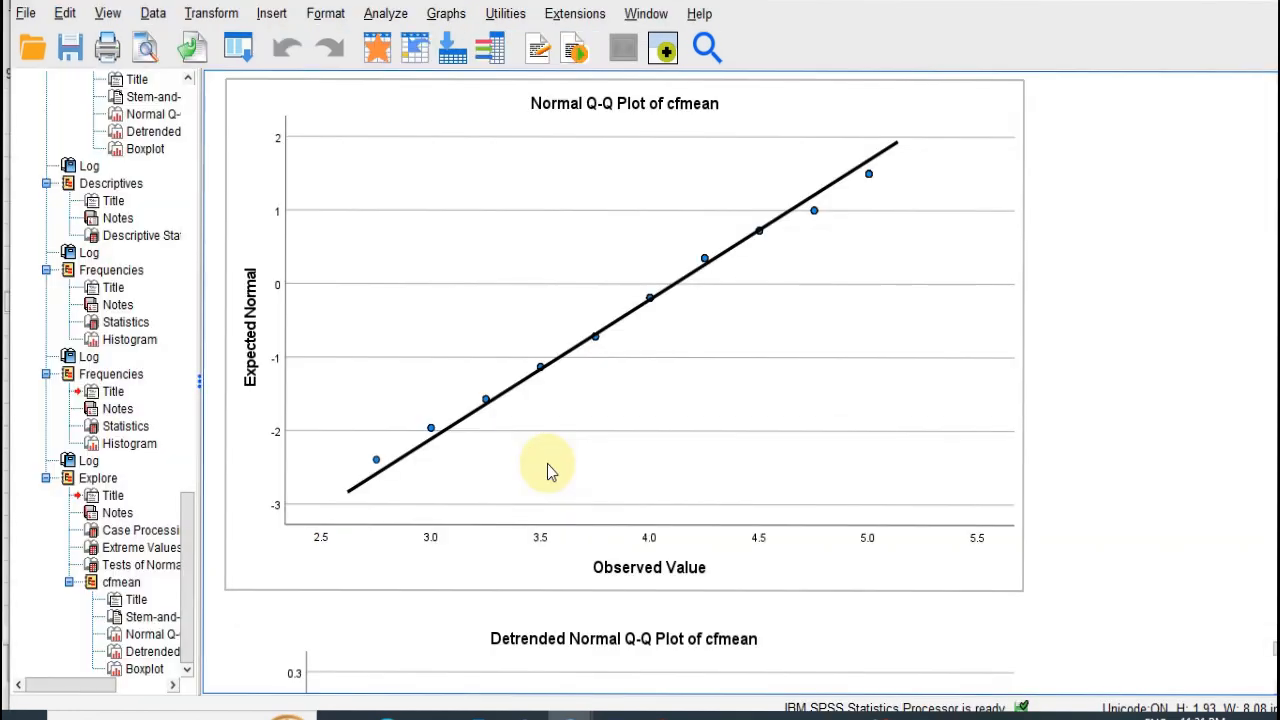
scroll(548, 470, "up", 2)
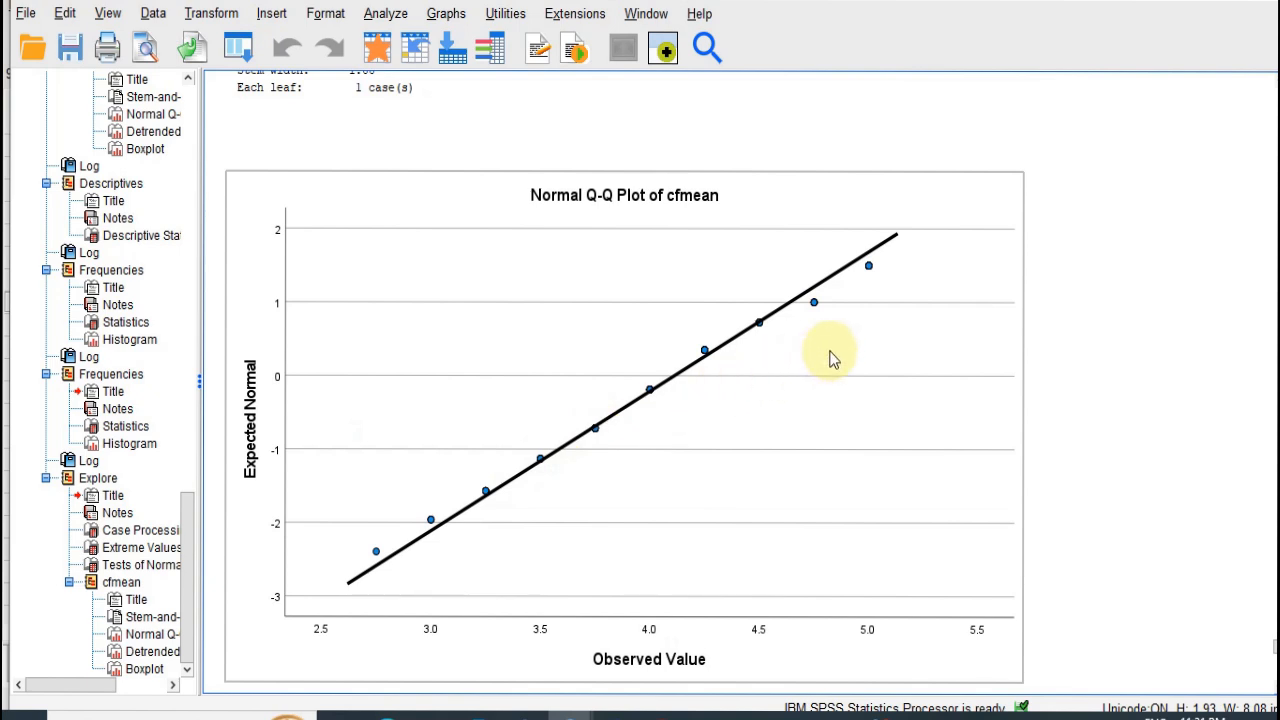